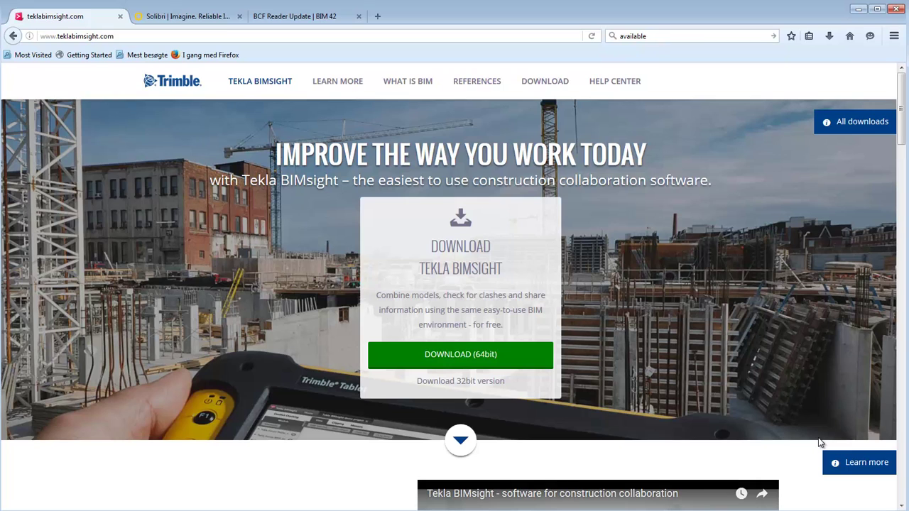
# Switch from Firefox to the Tekla BIMsight window showing the 3sem1 project
pyautogui.hotkey('alt', 'Tab')
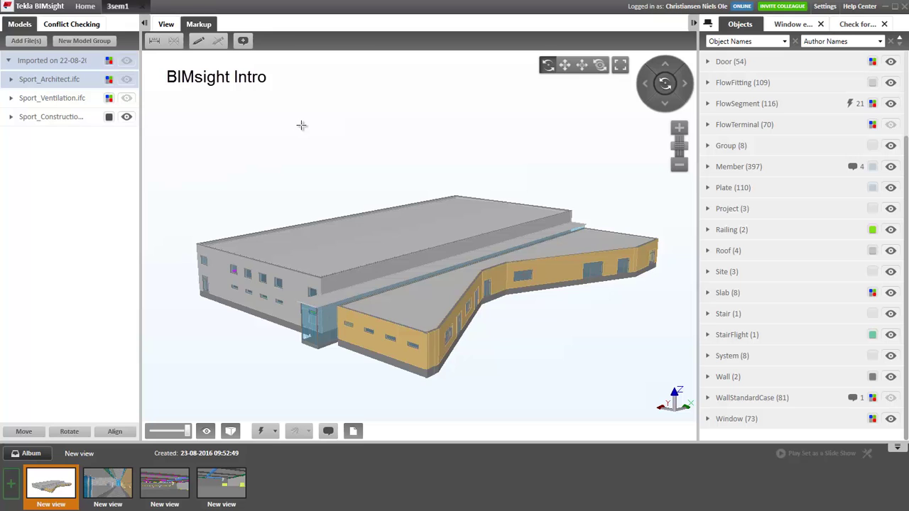
# Hide and reshow the Sport_Architect and Sport_Ventilation models, then show the third saved duct view
pyautogui.click(136, 84)
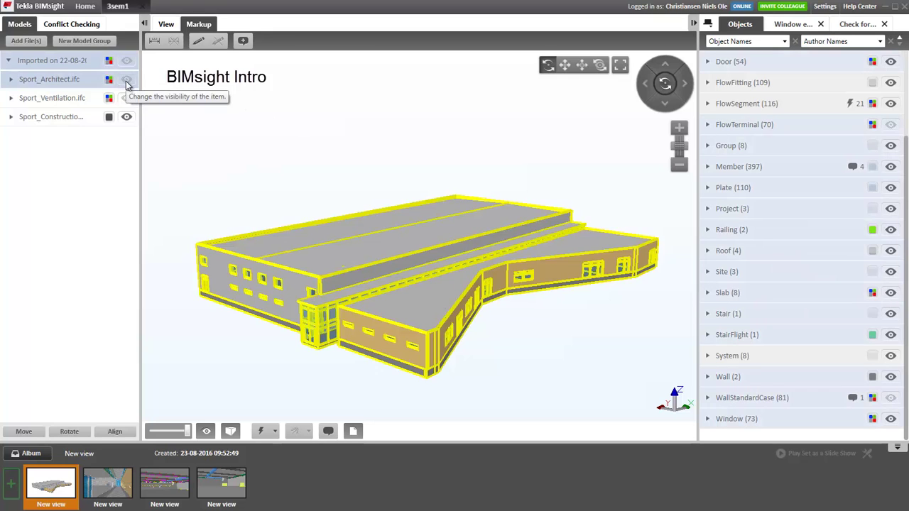
pyautogui.click(125, 81)
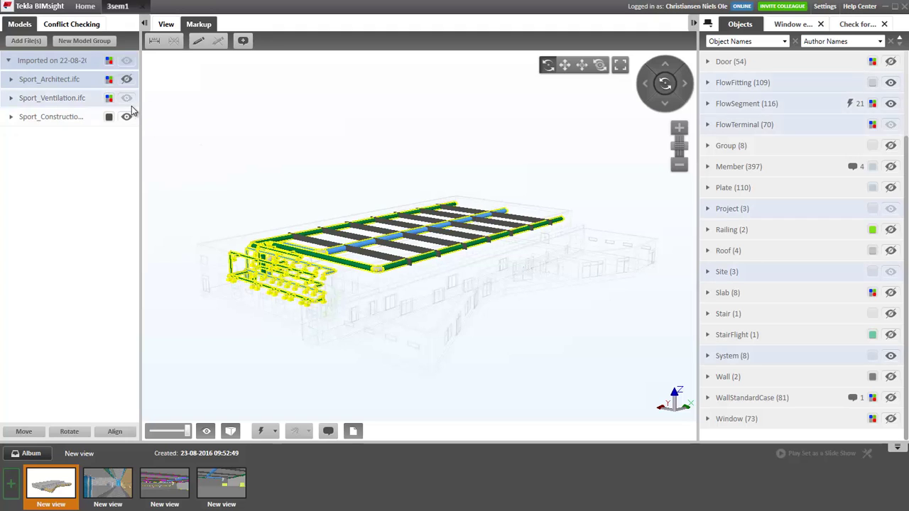
pyautogui.click(126, 98)
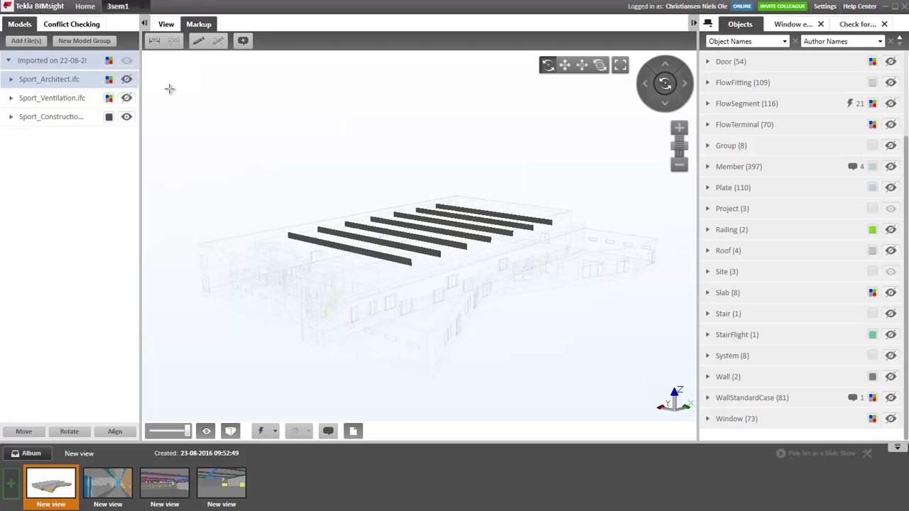
pyautogui.click(129, 81)
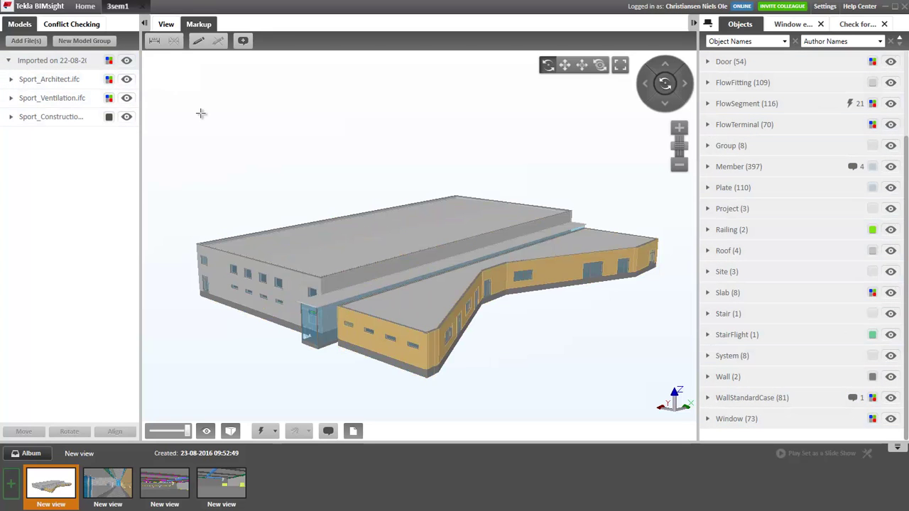
pyautogui.click(173, 488)
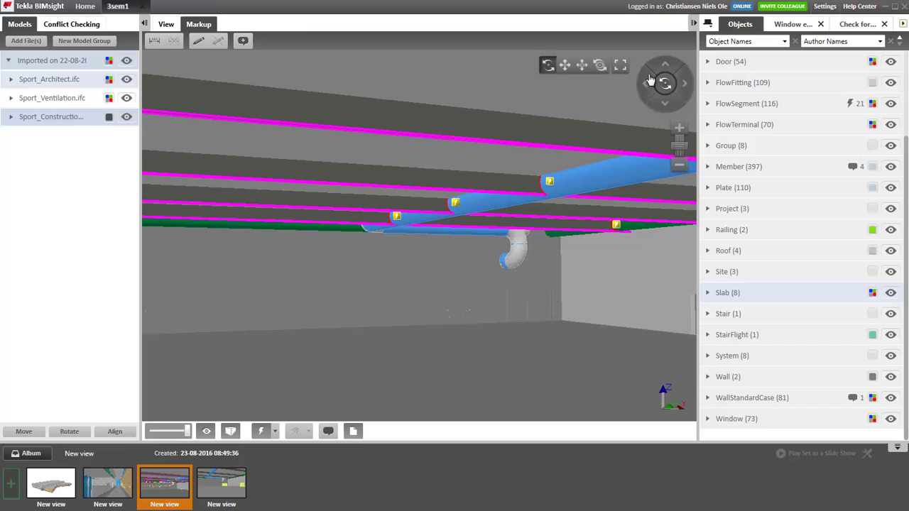
# Open the 'Foundation missing' note from the Notes list and show its saved viewpoint, zoomed out
pyautogui.click(708, 25)
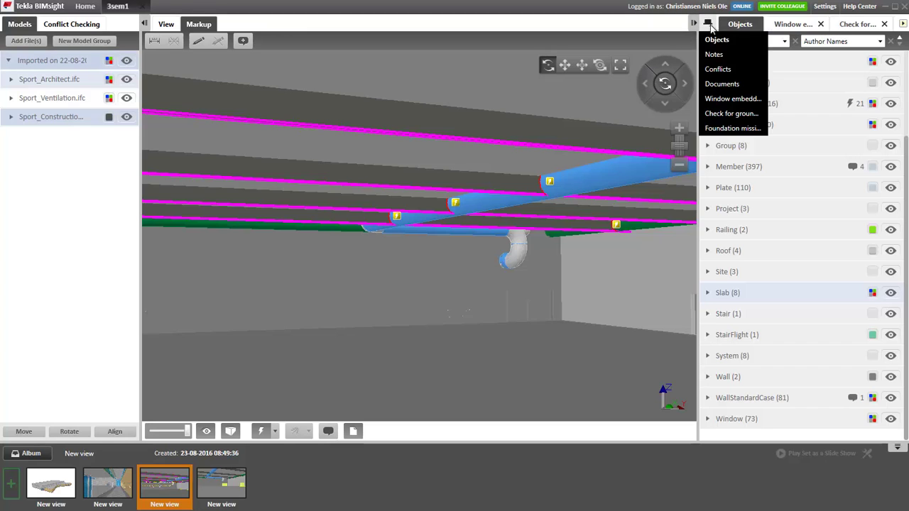
pyautogui.click(714, 54)
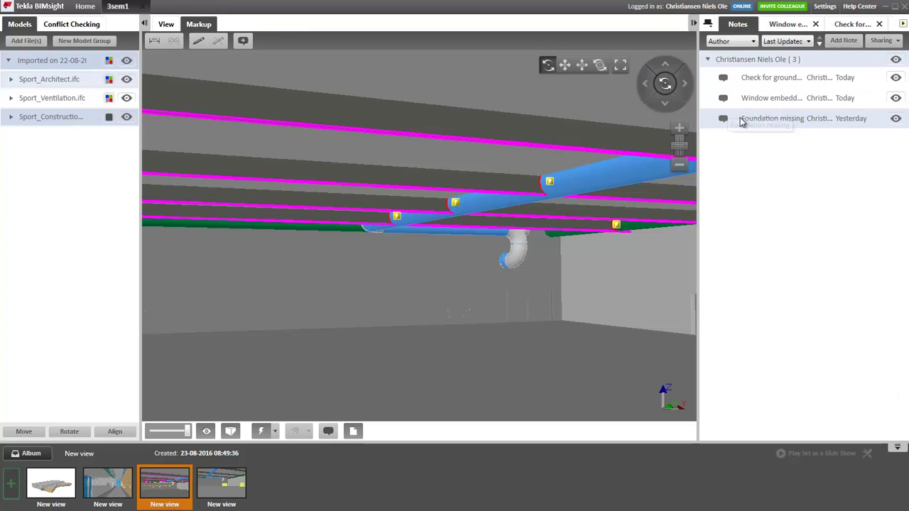
pyautogui.doubleClick(761, 120)
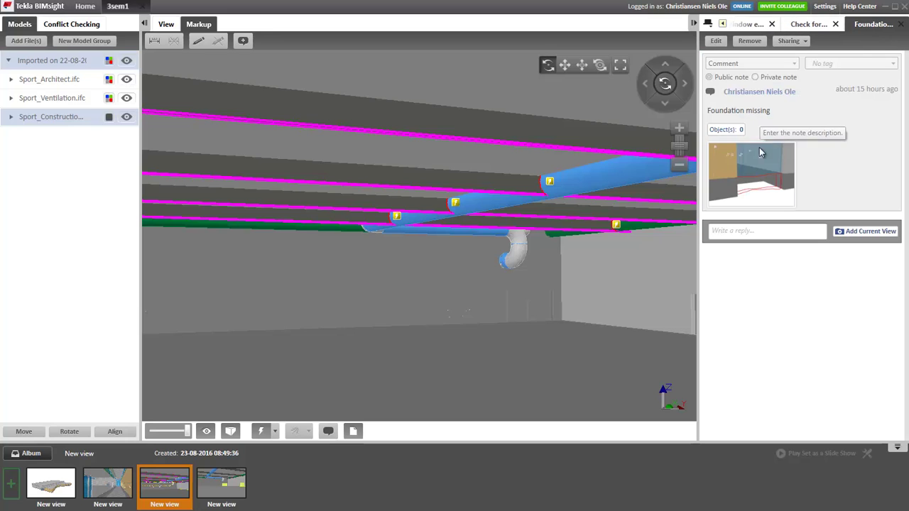
pyautogui.click(758, 178)
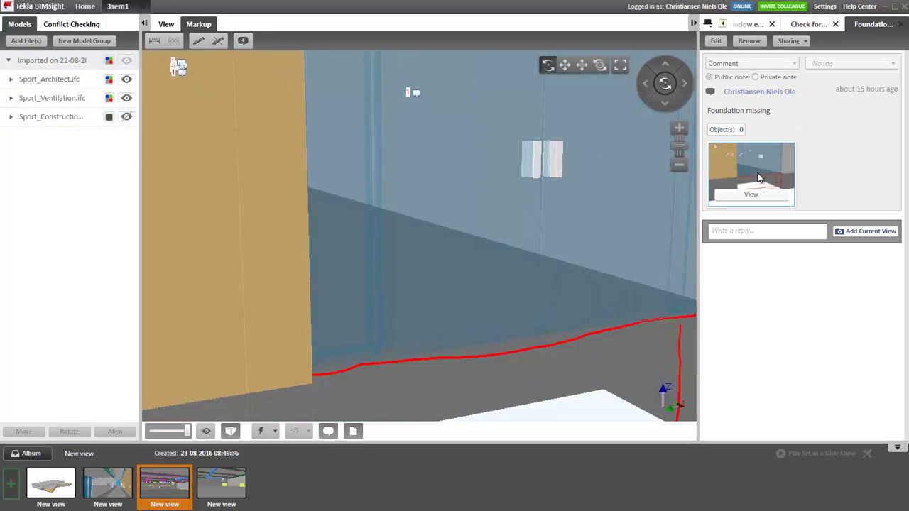
pyautogui.scroll(-8, 478, 232)
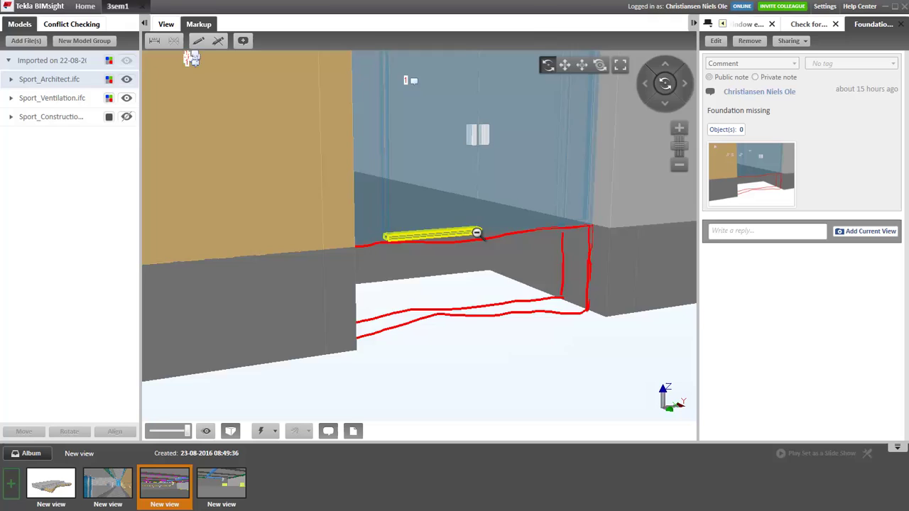
pyautogui.scroll(-3, 484, 277)
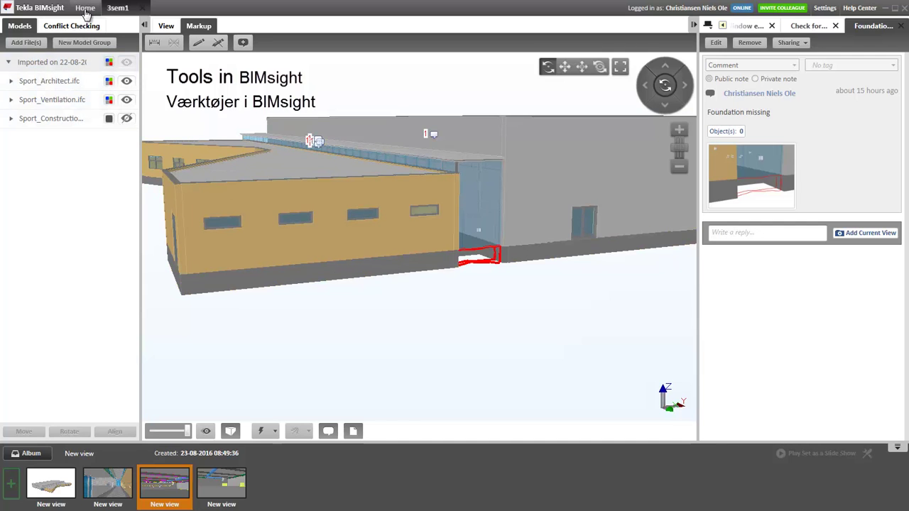
# Create a new empty project from the Home page and select its card
pyautogui.click(85, 8)
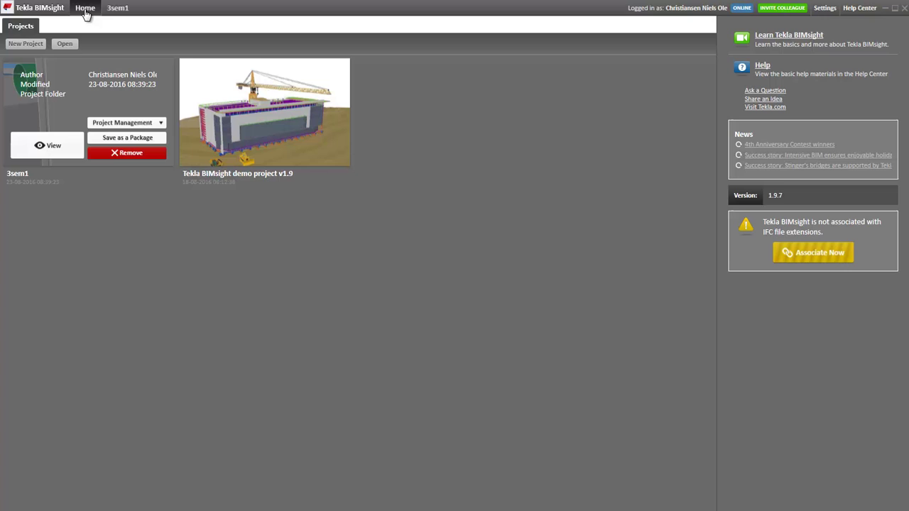
pyautogui.click(25, 44)
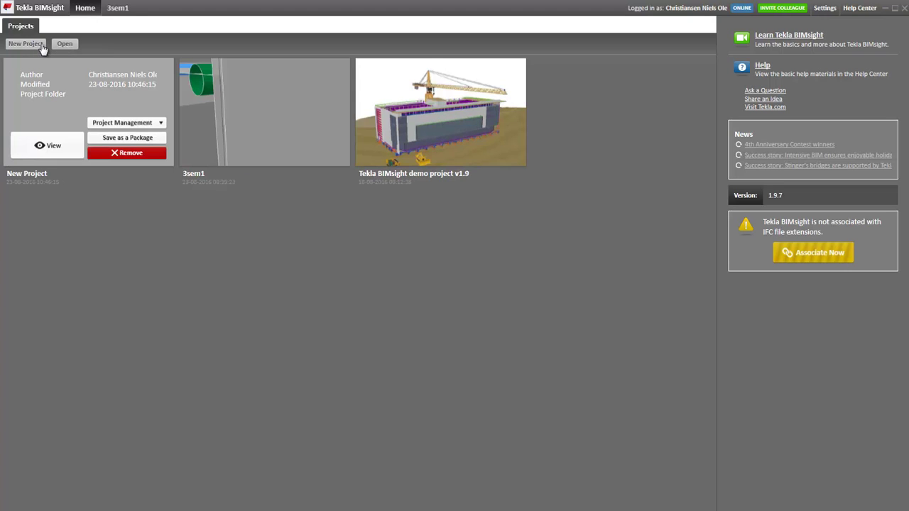
pyautogui.click(48, 120)
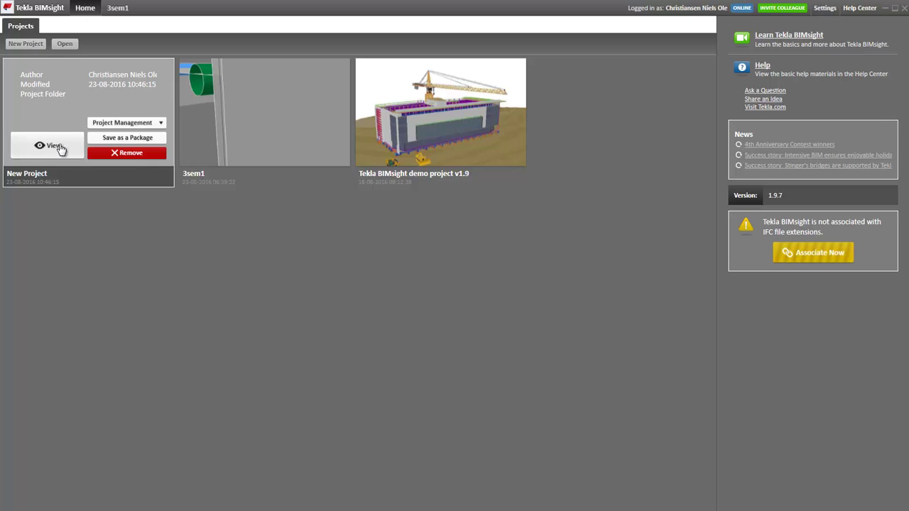
# Import Sport_Architect.ifc, Sport_Construction.ifc and Sport_Ventilation.ifc using All supported file types
pyautogui.click(55, 145)
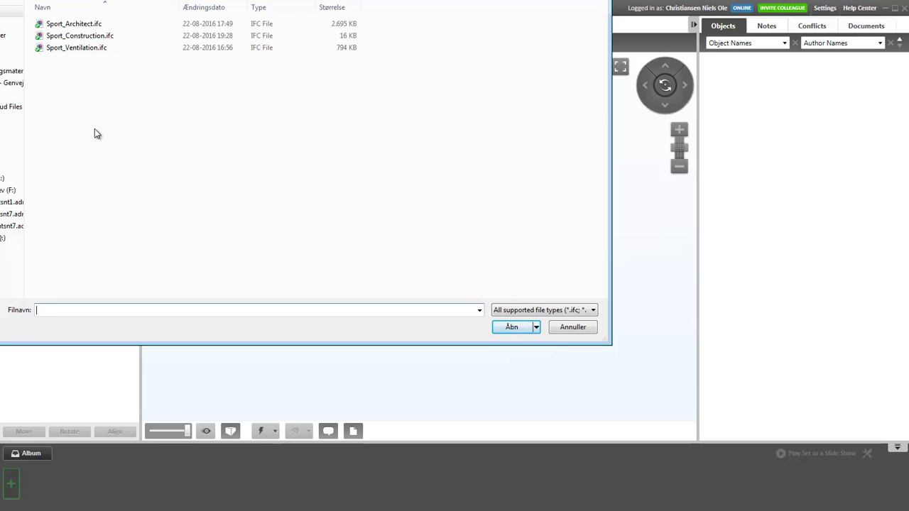
pyautogui.click(88, 29)
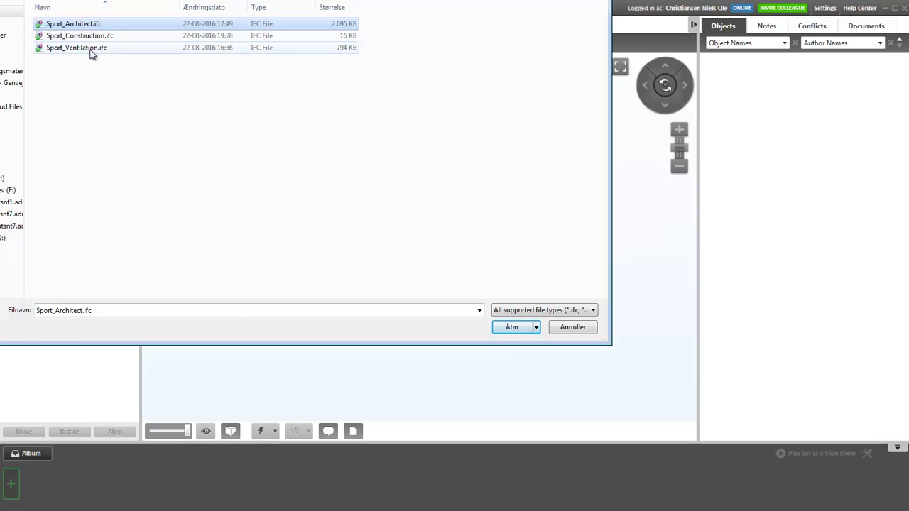
pyautogui.keyDown('shift'); pyautogui.click(91, 48); pyautogui.keyUp('shift')
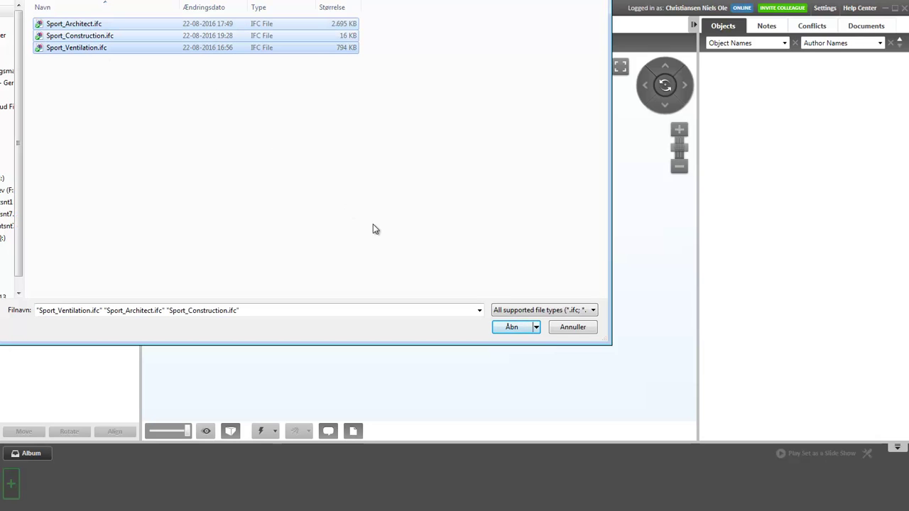
pyautogui.click(592, 311)
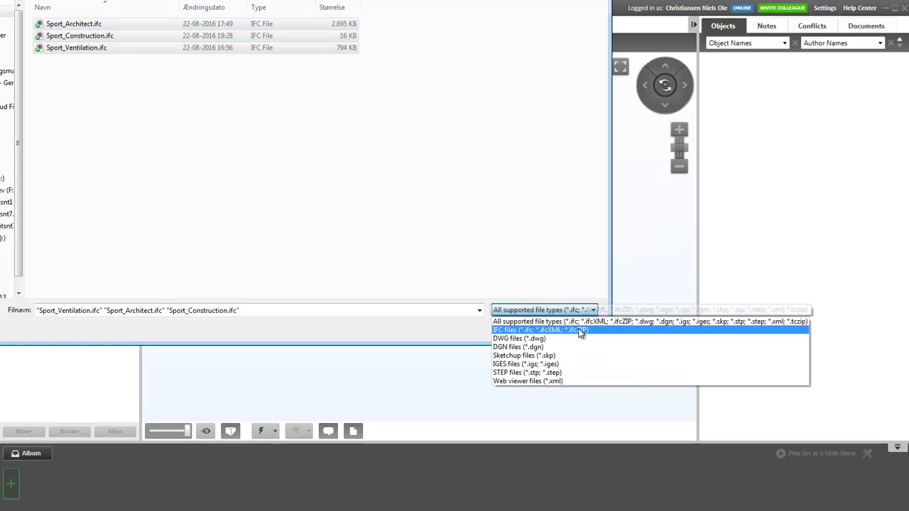
pyautogui.click(580, 331)
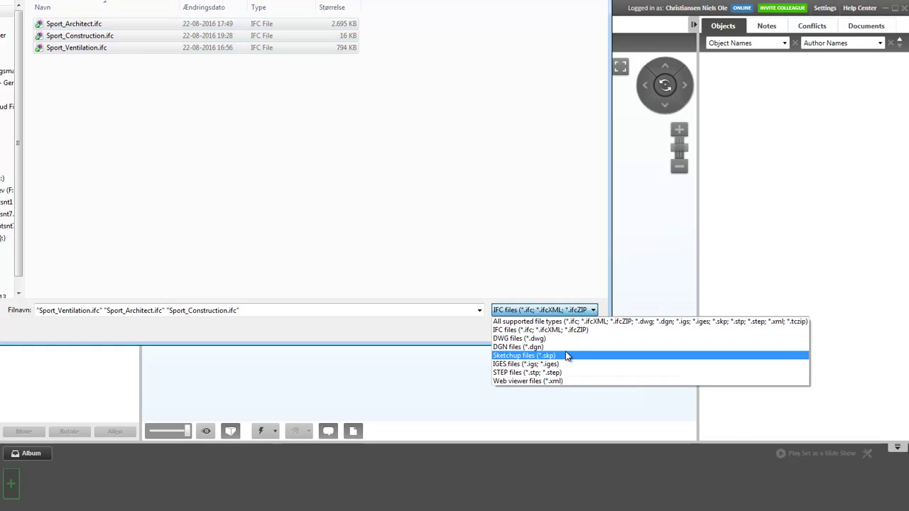
pyautogui.click(540, 322)
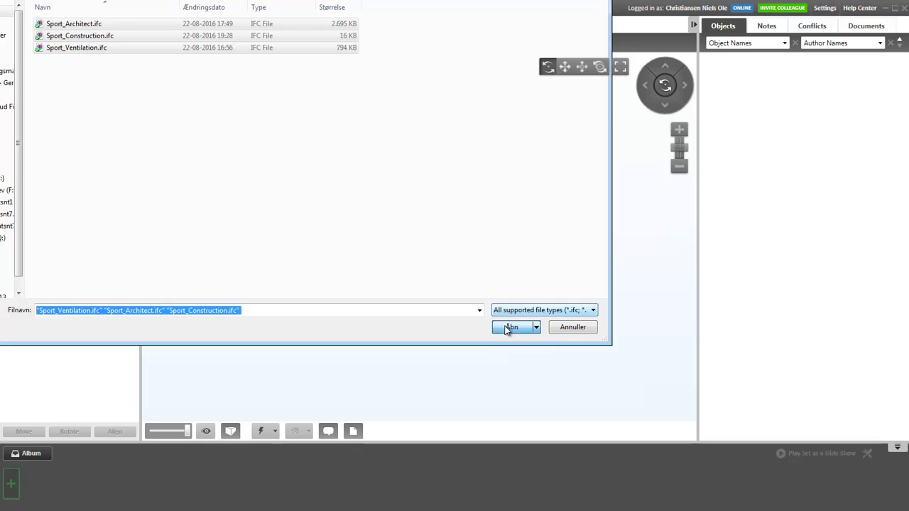
pyautogui.click(509, 328)
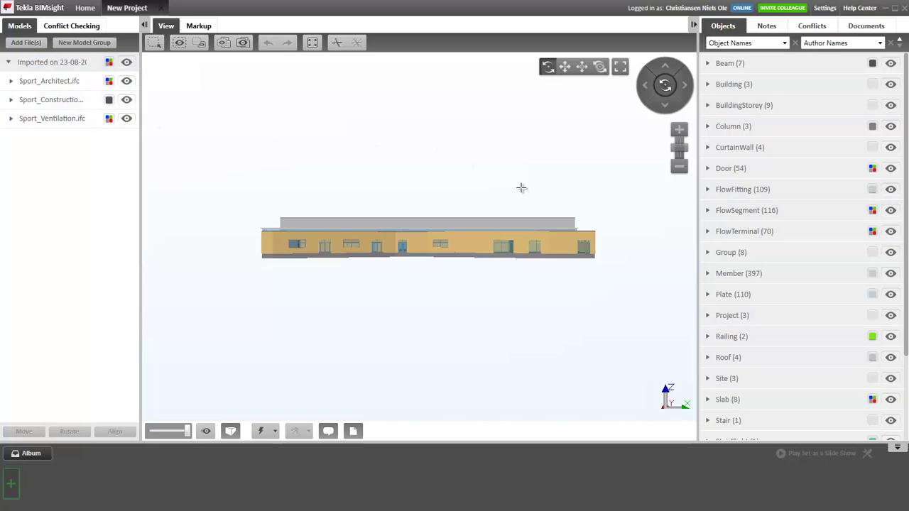
# Orbit the building and hide then reshow Sport_Architect and Sport_Construction to inspect each model
pyautogui.moveTo(521, 187); pyautogui.dragTo(627, 228)
pyautogui.scroll(3, 320, 278)
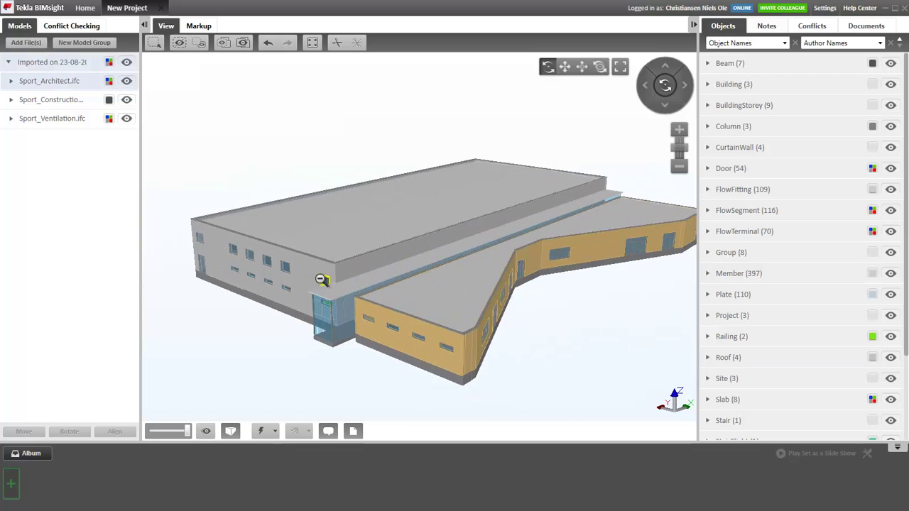
pyautogui.moveTo(322, 280); pyautogui.dragTo(561, 278)
pyautogui.scroll(-2, 561, 278)
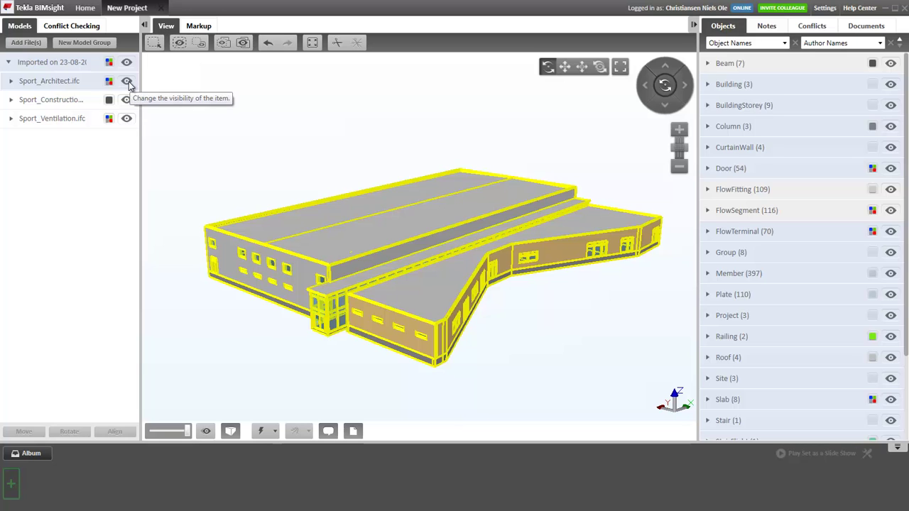
pyautogui.click(127, 81)
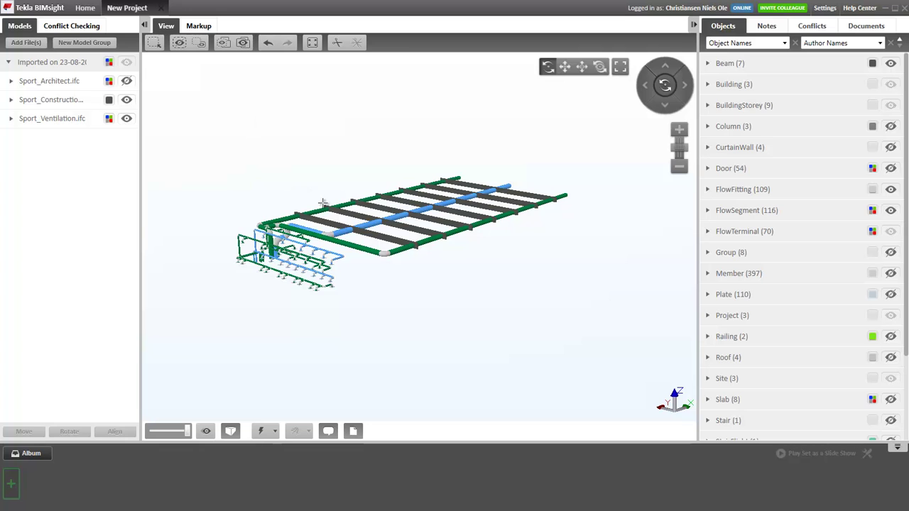
pyautogui.scroll(5, 322, 203)
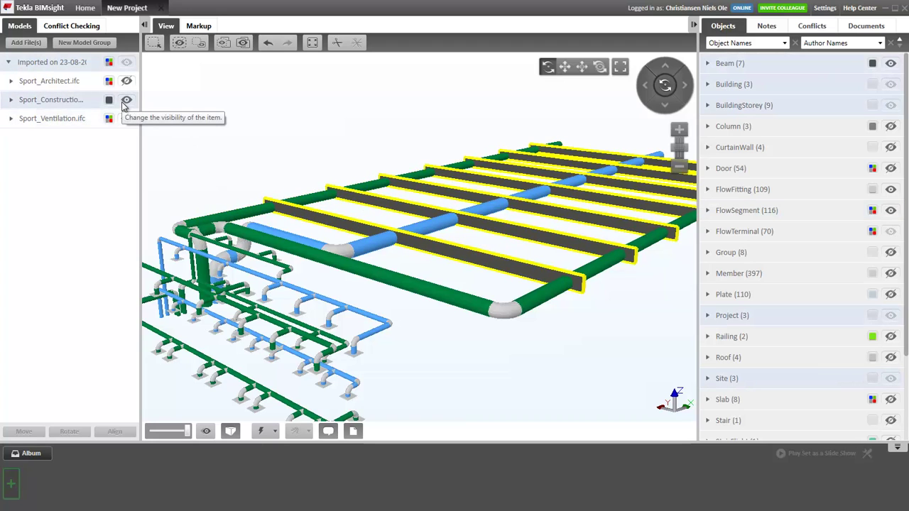
pyautogui.click(126, 100)
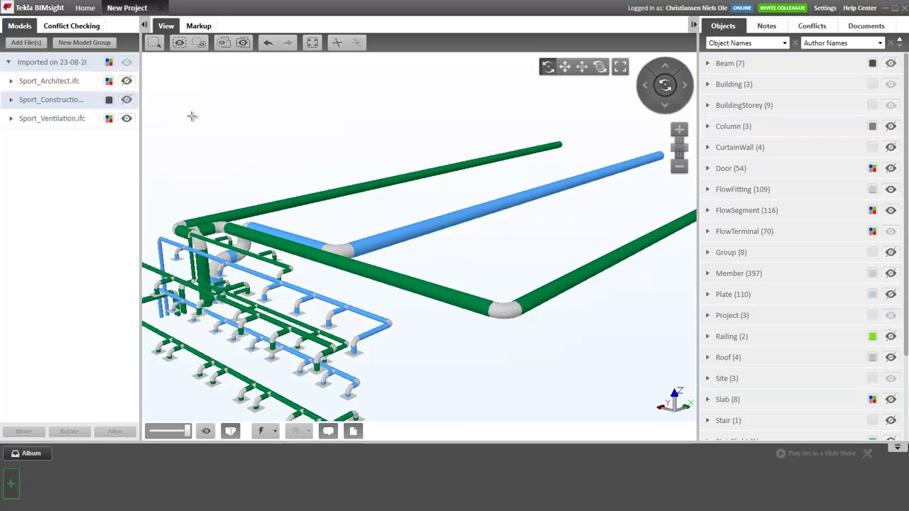
pyautogui.click(126, 99)
pyautogui.click(127, 81)
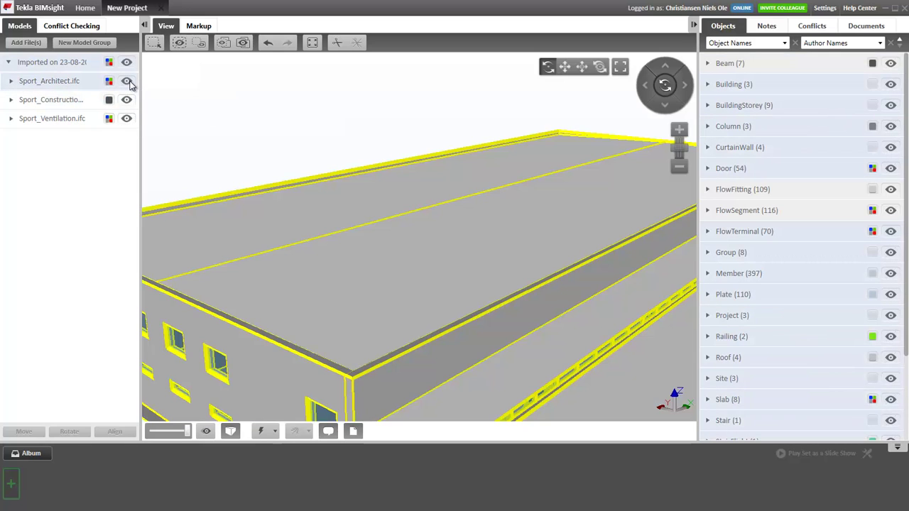
# Orbit to an overall exterior view of the building and save it to the album
pyautogui.scroll(-3, 293, 103)
pyautogui.scroll(-2, 293, 104)
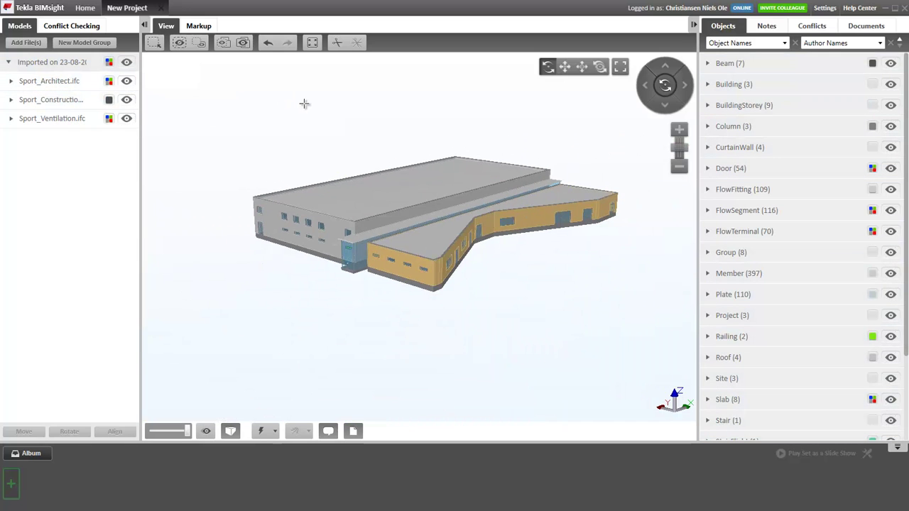
pyautogui.scroll(5, 345, 135)
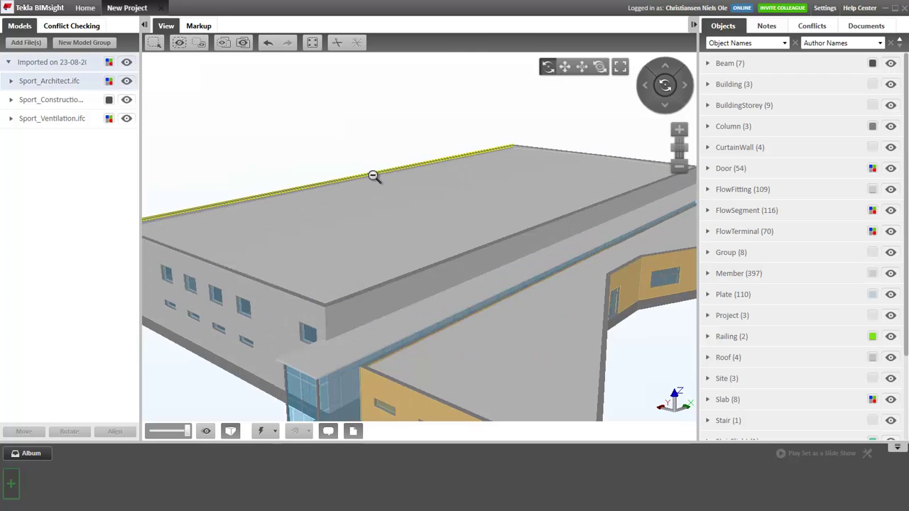
pyautogui.scroll(-5, 374, 176)
pyautogui.click(407, 231)
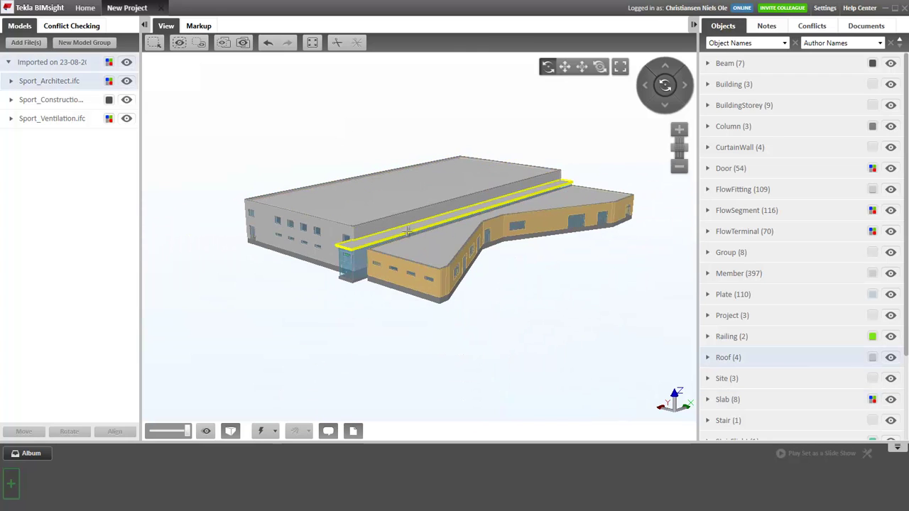
pyautogui.scroll(3, 401, 232)
pyautogui.moveTo(408, 231); pyautogui.dragTo(472, 230)
pyautogui.click(598, 100)
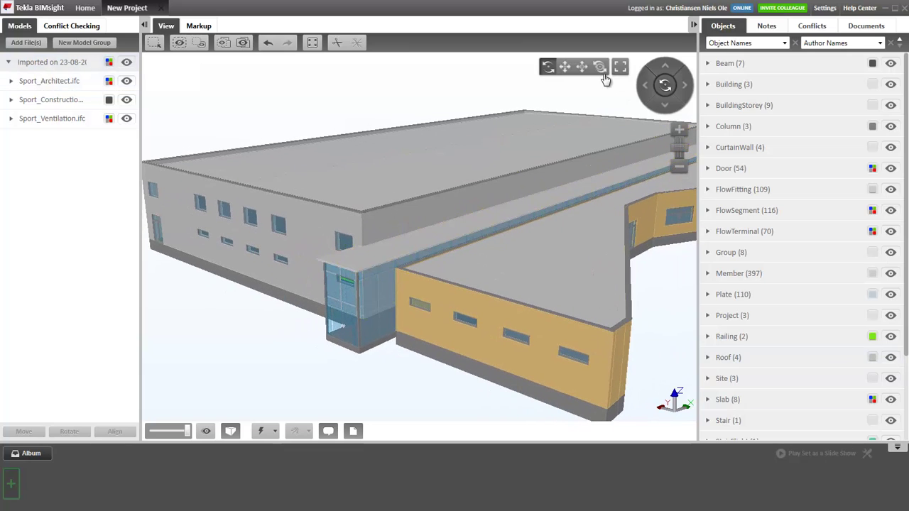
pyautogui.scroll(-5, 489, 142)
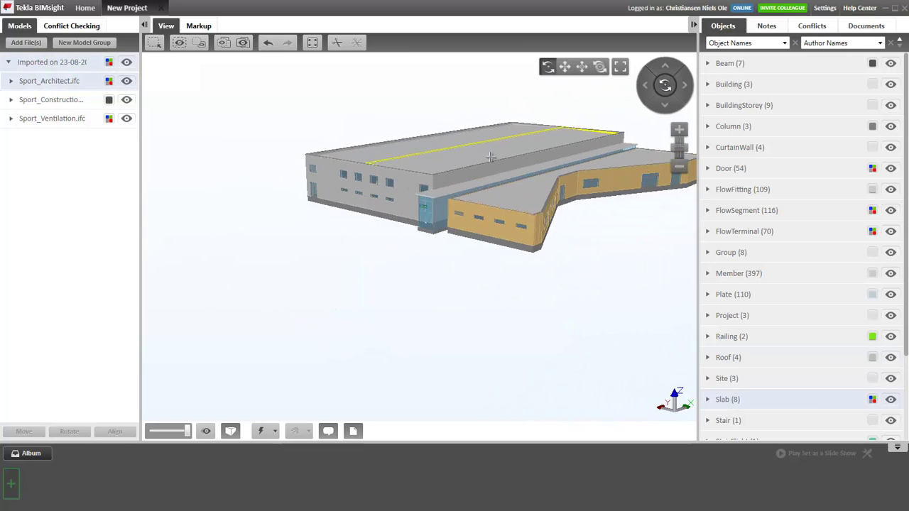
pyautogui.moveTo(489, 142); pyautogui.dragTo(476, 206)
pyautogui.scroll(5, 473, 207)
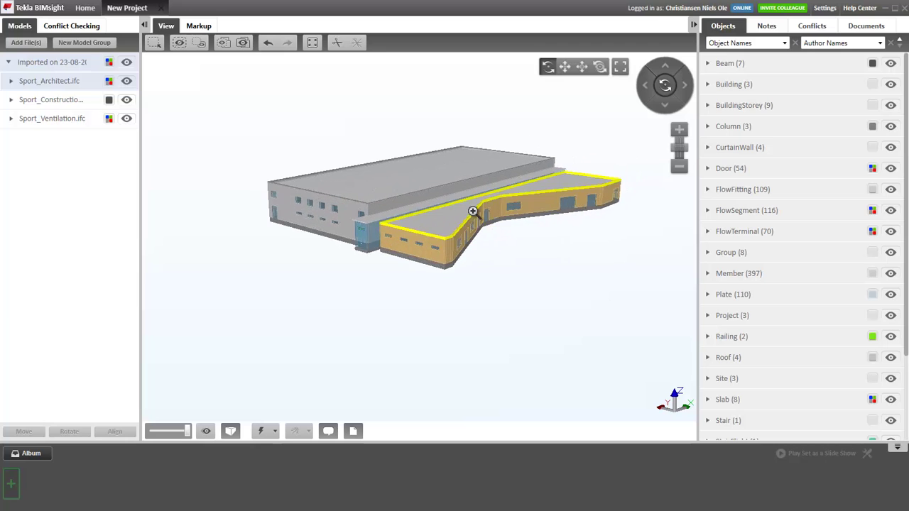
pyautogui.scroll(-3, 467, 207)
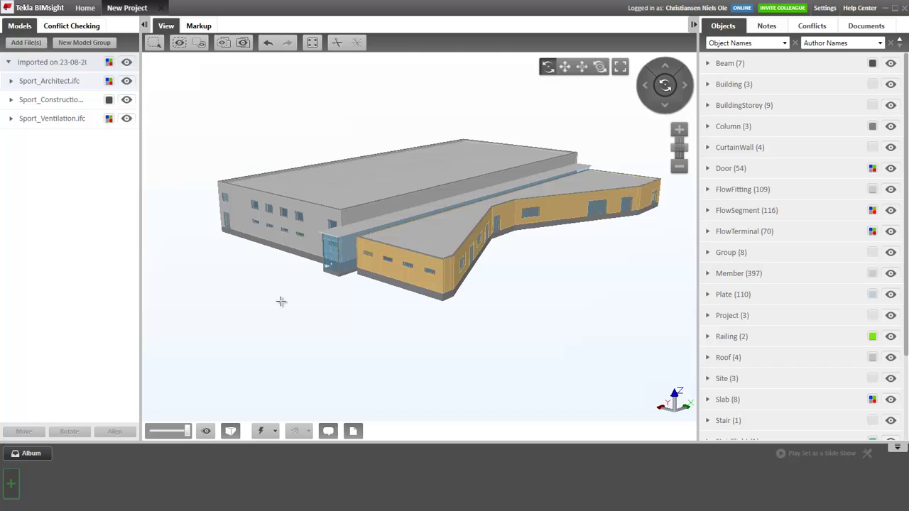
pyautogui.click(12, 485)
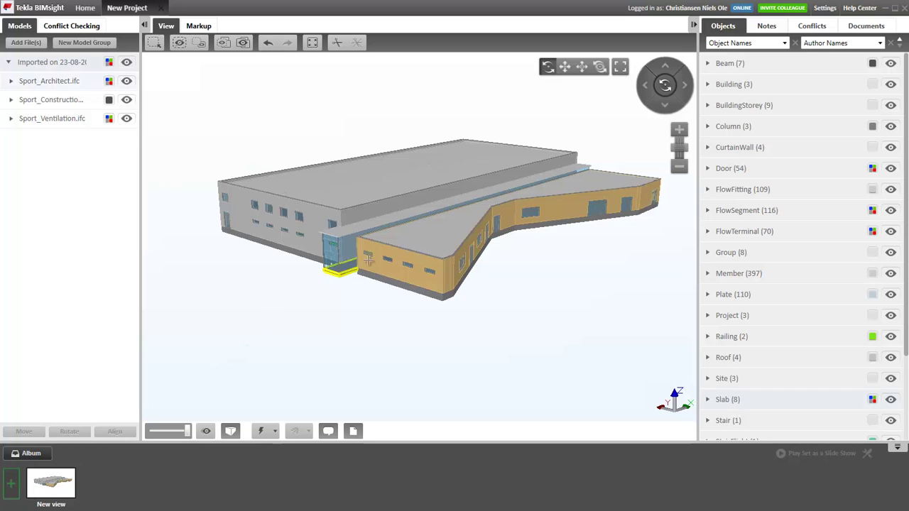
# Zoom inside the building and save the interior room as a second album view
pyautogui.scroll(6, 415, 230)
pyautogui.scroll(8, 415, 230)
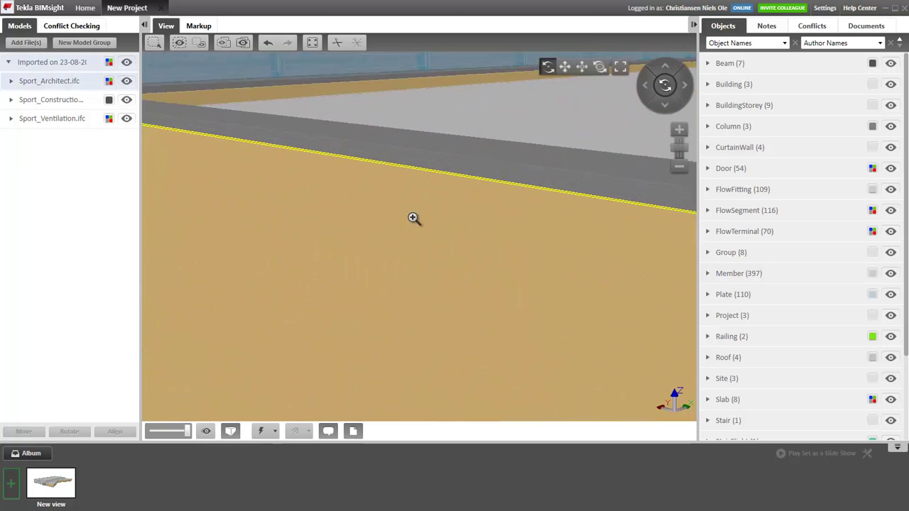
pyautogui.scroll(5, 274, 190)
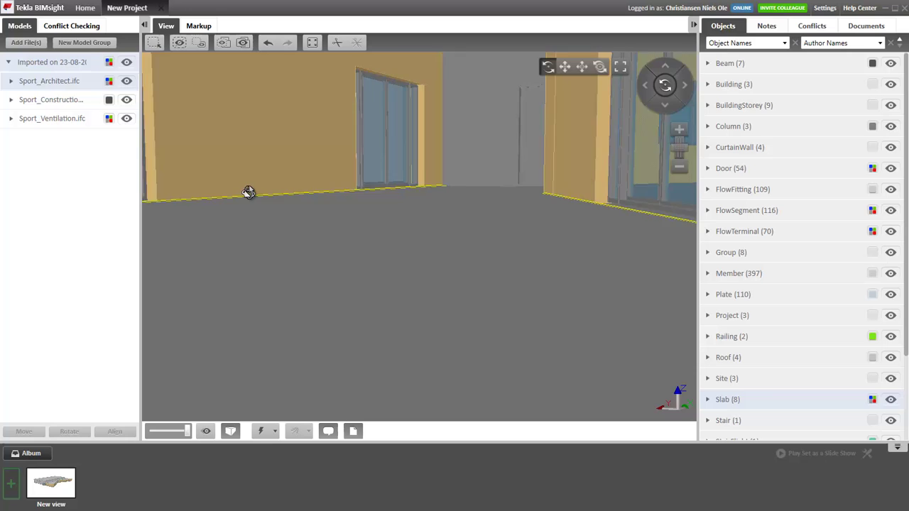
pyautogui.scroll(3, 237, 180)
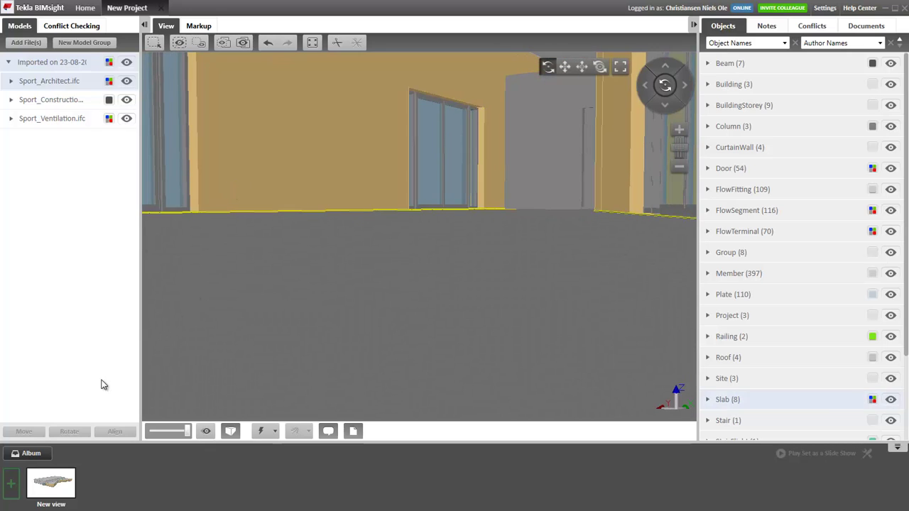
pyautogui.click(15, 482)
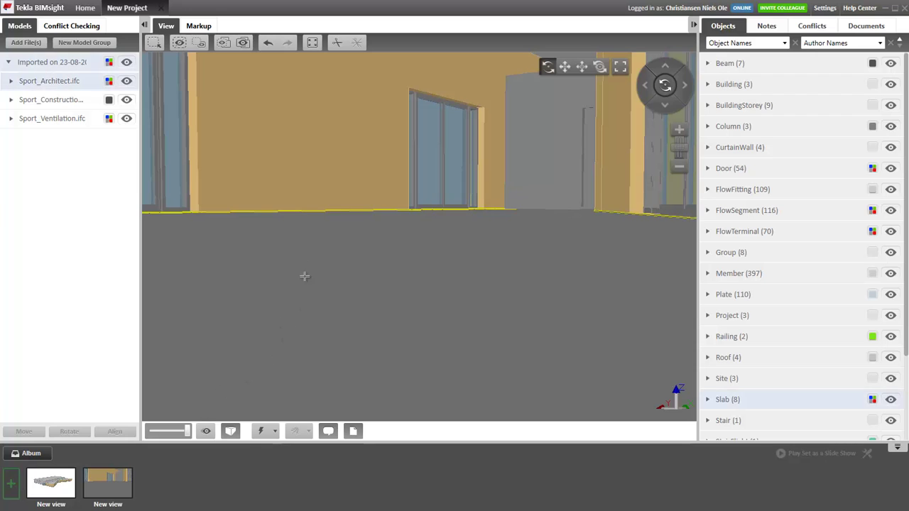
# Update the second saved view with a tilted interior viewpoint, then restore the exterior overview
pyautogui.click(315, 45)
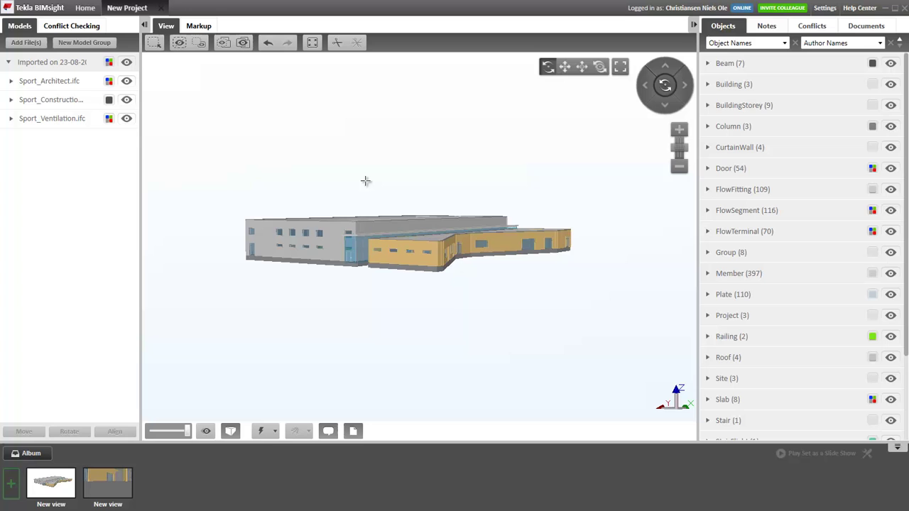
pyautogui.moveTo(365, 180); pyautogui.dragTo(405, 252)
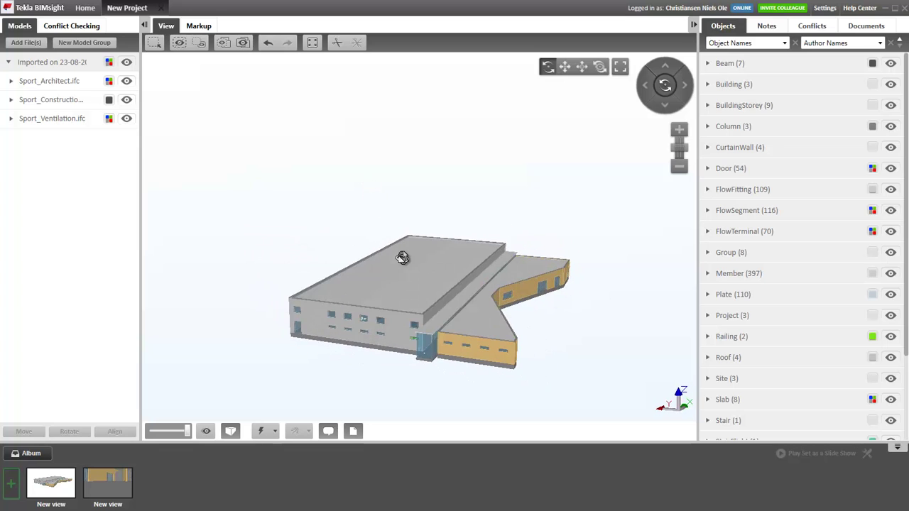
pyautogui.click(108, 485)
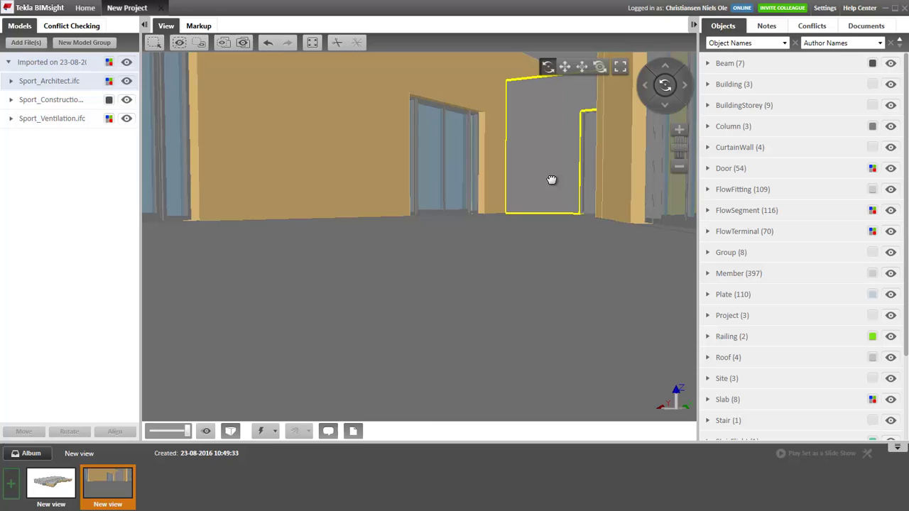
pyautogui.moveTo(549, 186); pyautogui.dragTo(560, 227)
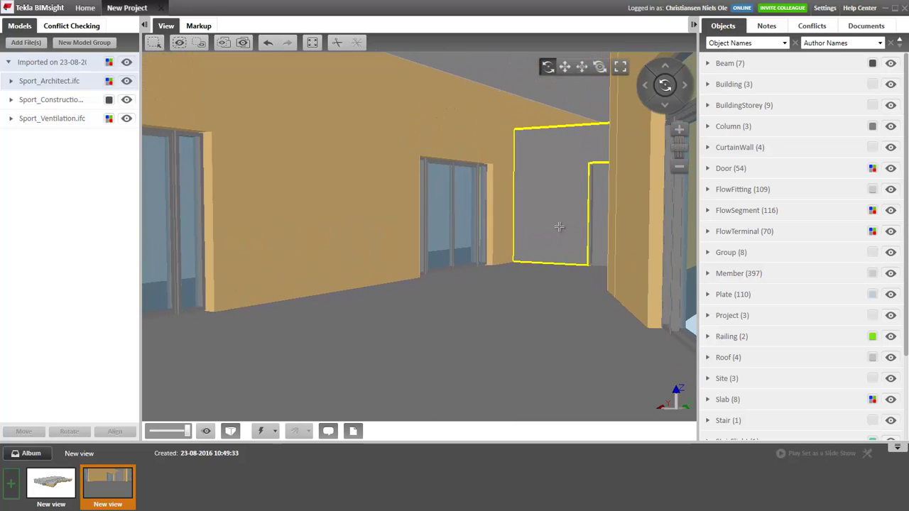
pyautogui.rightClick(105, 481)
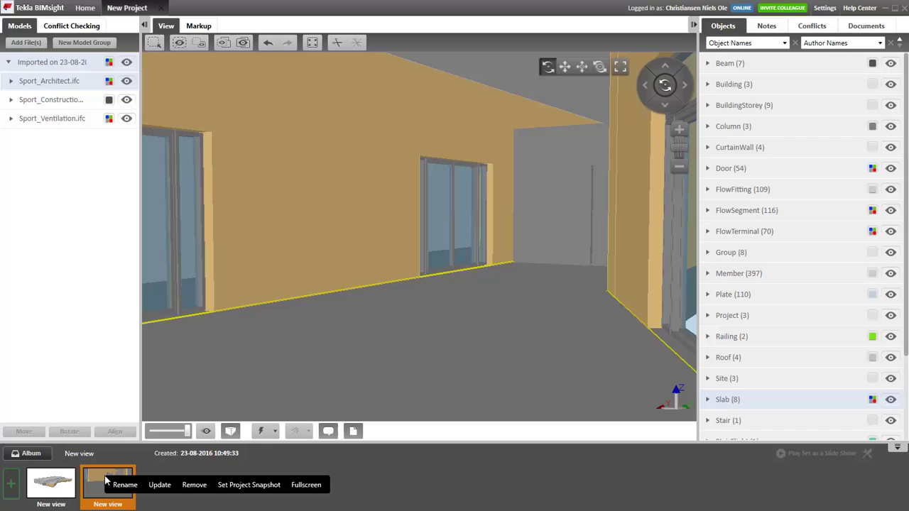
pyautogui.click(160, 485)
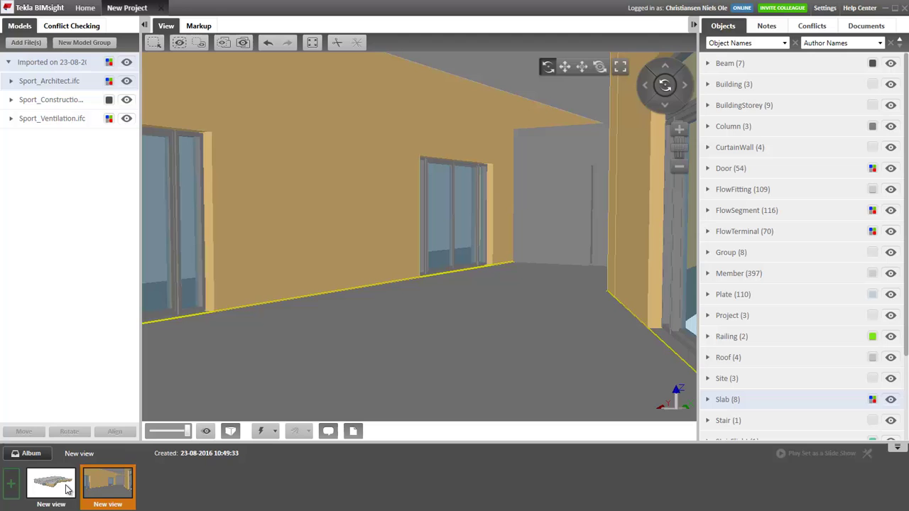
pyautogui.click(66, 486)
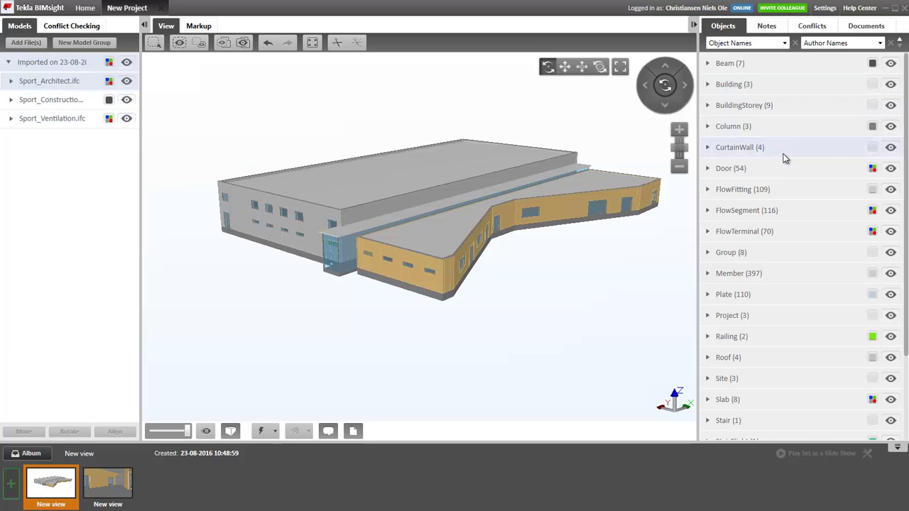
pyautogui.click(728, 174)
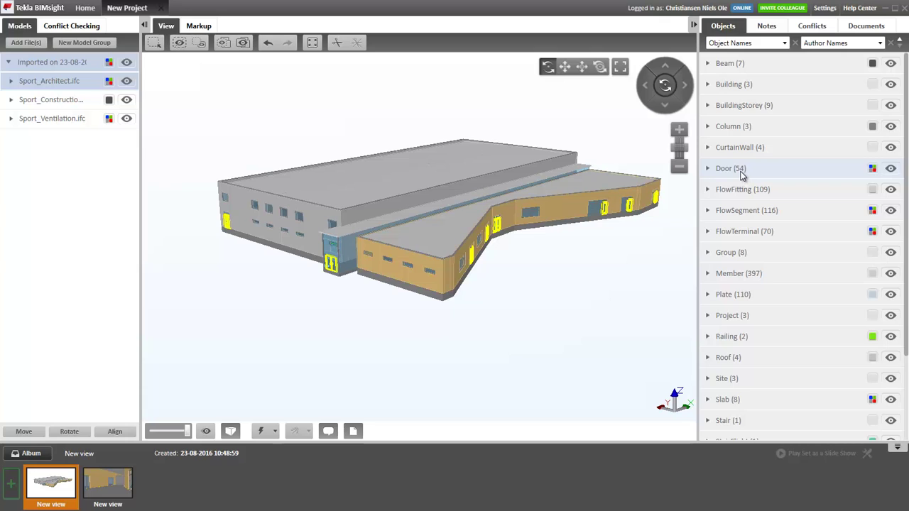
pyautogui.click(742, 173)
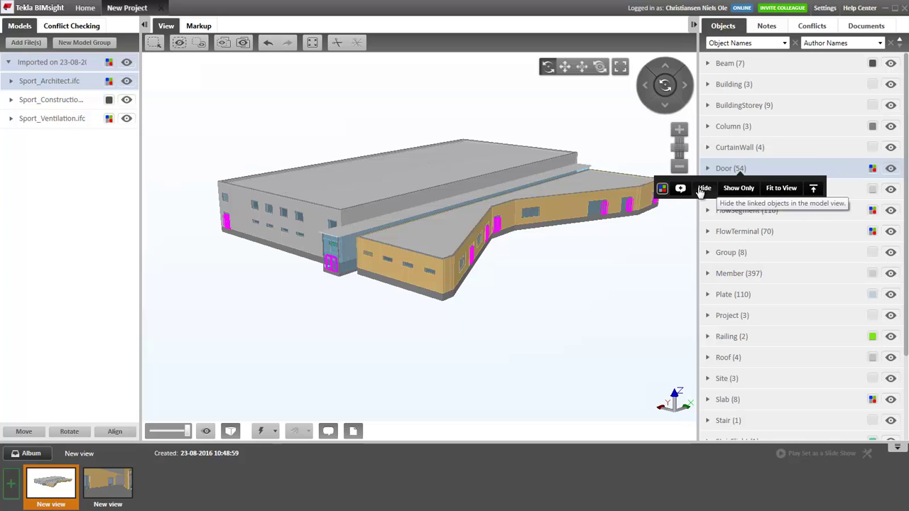
pyautogui.click(734, 191)
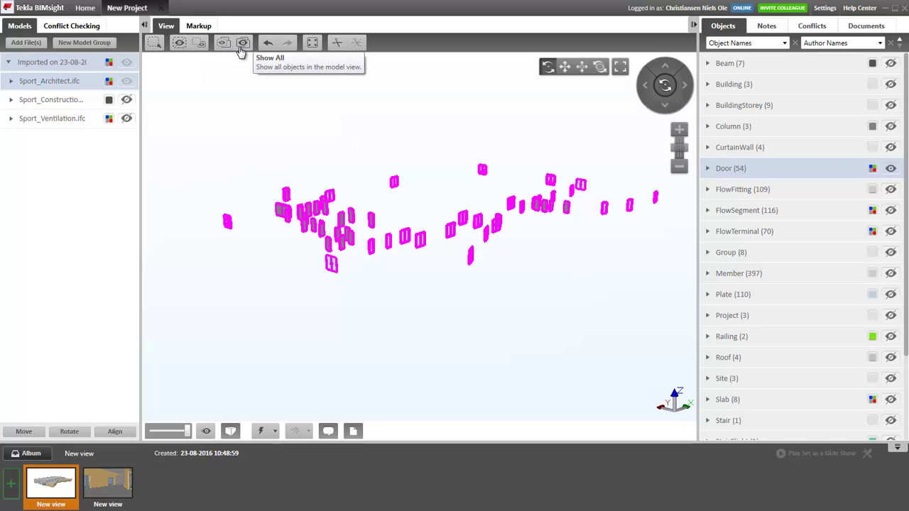
pyautogui.click(242, 44)
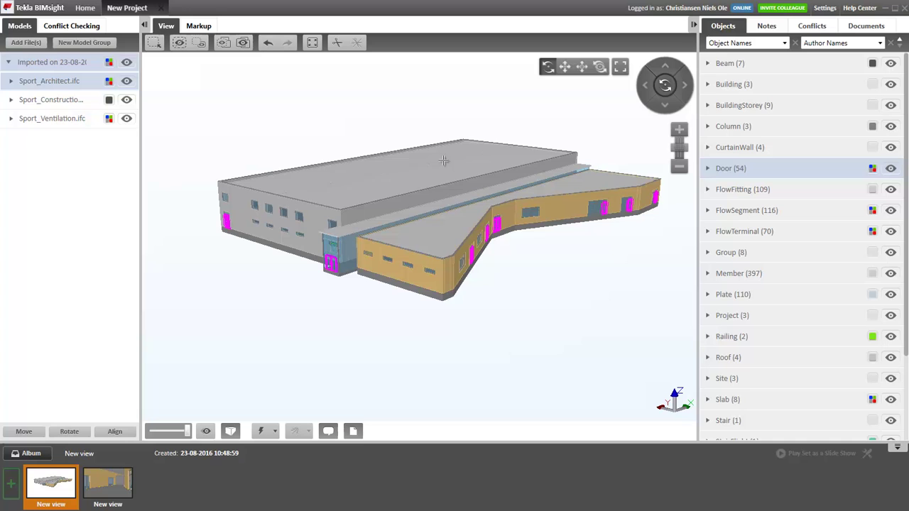
pyautogui.click(621, 254)
pyautogui.scroll(10, 629, 205)
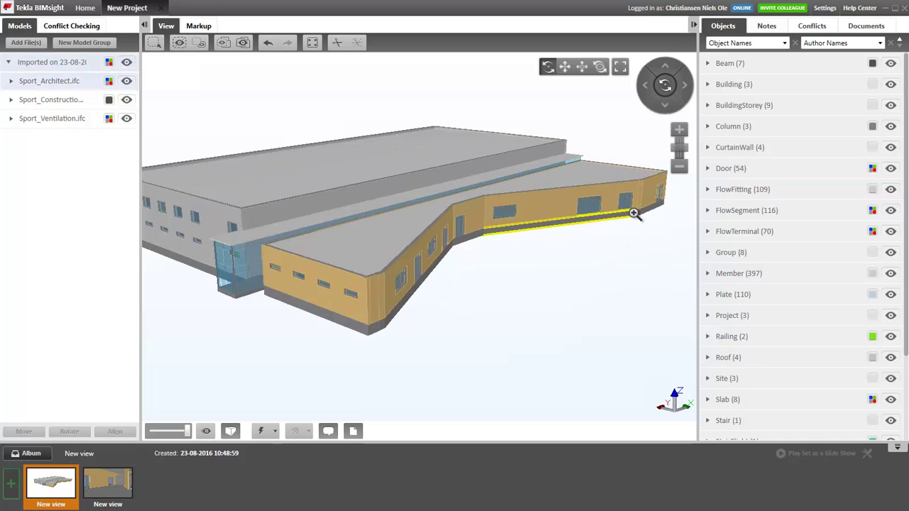
# Show the properties of the 1012x2100 OUT exterior door, then fit the whole building
pyautogui.click(621, 181)
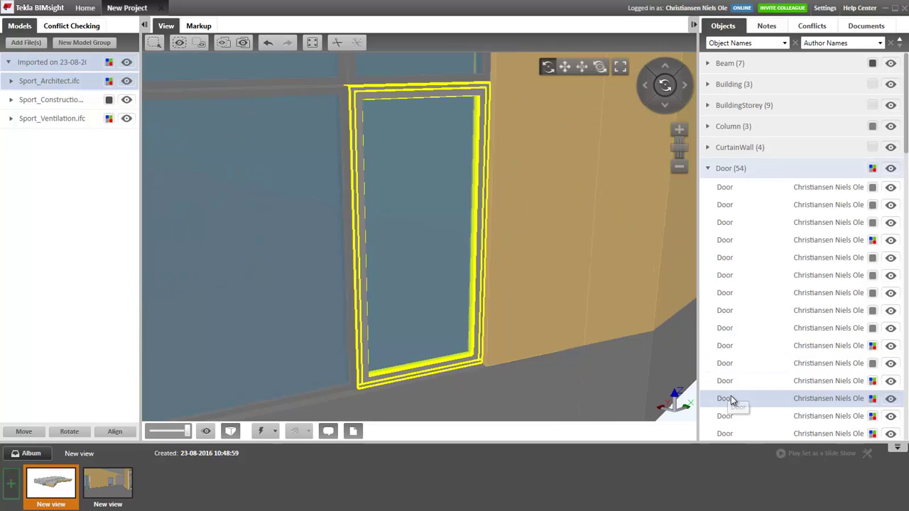
pyautogui.doubleClick(732, 400)
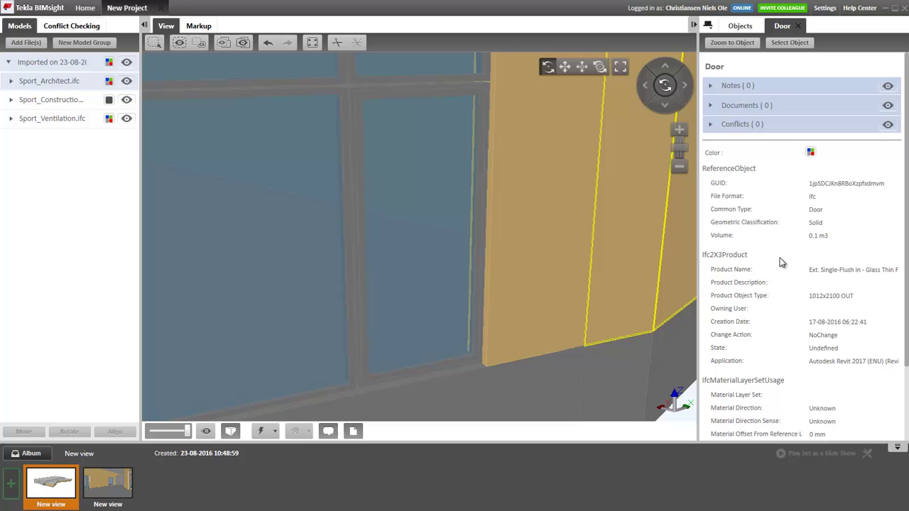
pyautogui.click(312, 43)
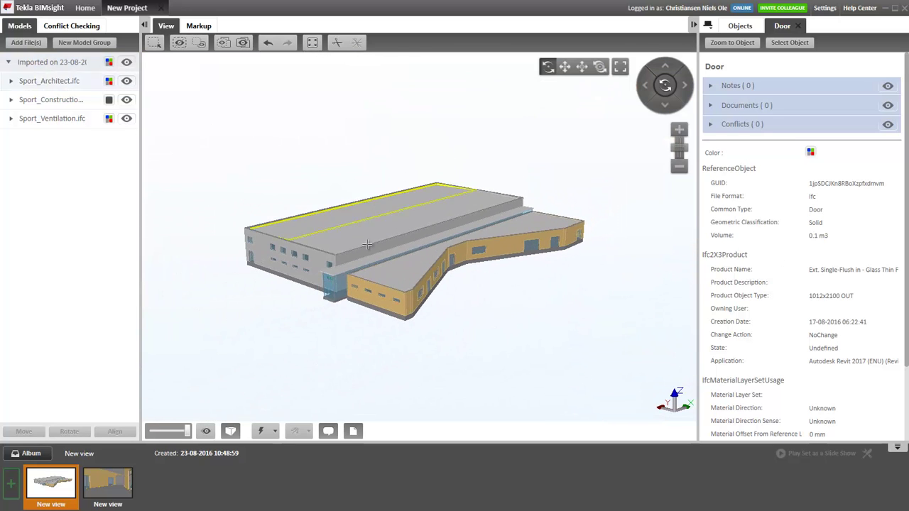
# Add a clip plane on the front wall and push it deeper into the building
pyautogui.click(339, 44)
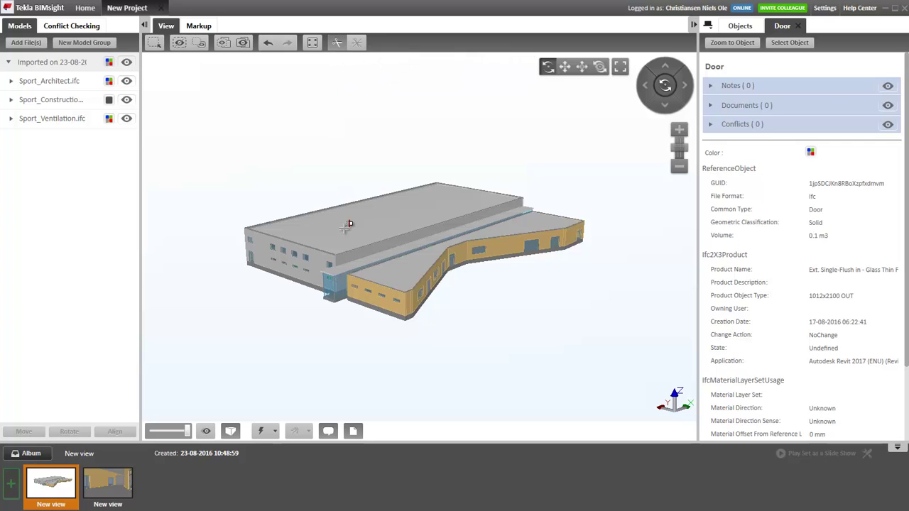
pyautogui.click(375, 293)
pyautogui.scroll(6, 348, 293)
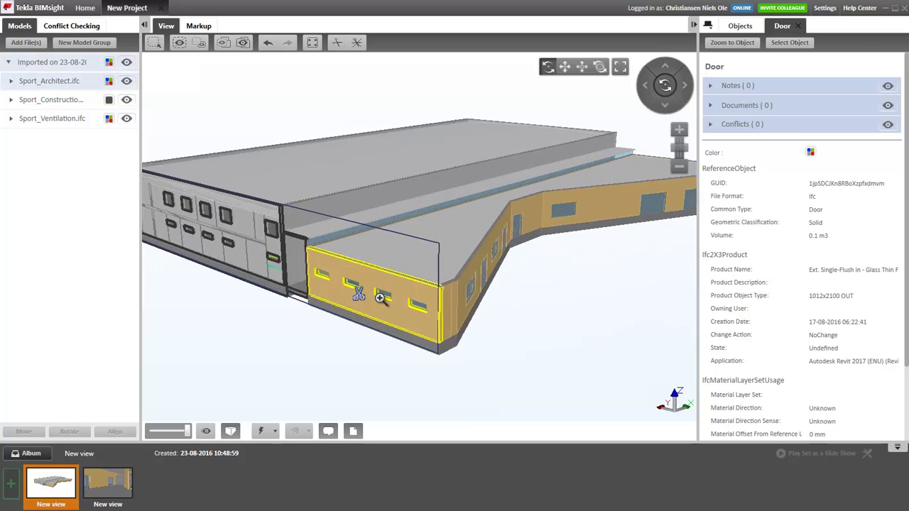
pyautogui.moveTo(348, 292)
pyautogui.mouseDown()
pyautogui.moveTo(385, 270)
pyautogui.moveTo(387, 280)
pyautogui.moveTo(446, 296)
pyautogui.moveTo(590, 291)
pyautogui.mouseUp()
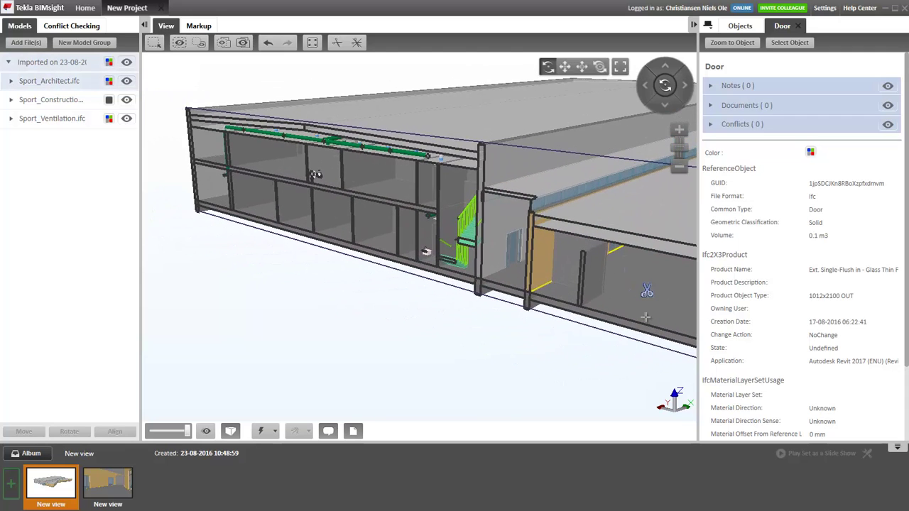
pyautogui.moveTo(311, 301); pyautogui.dragTo(562, 288)
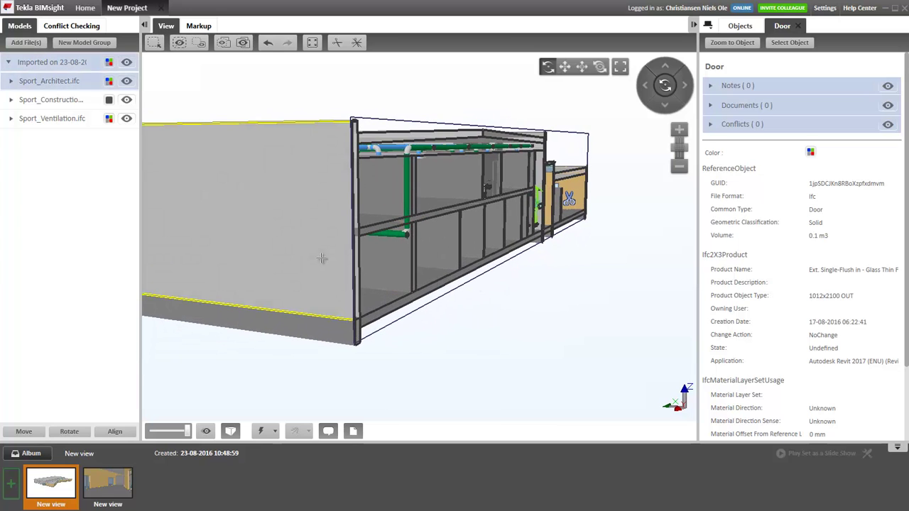
pyautogui.scroll(-5, 318, 250)
pyautogui.moveTo(291, 250); pyautogui.dragTo(570, 280, button='middle')
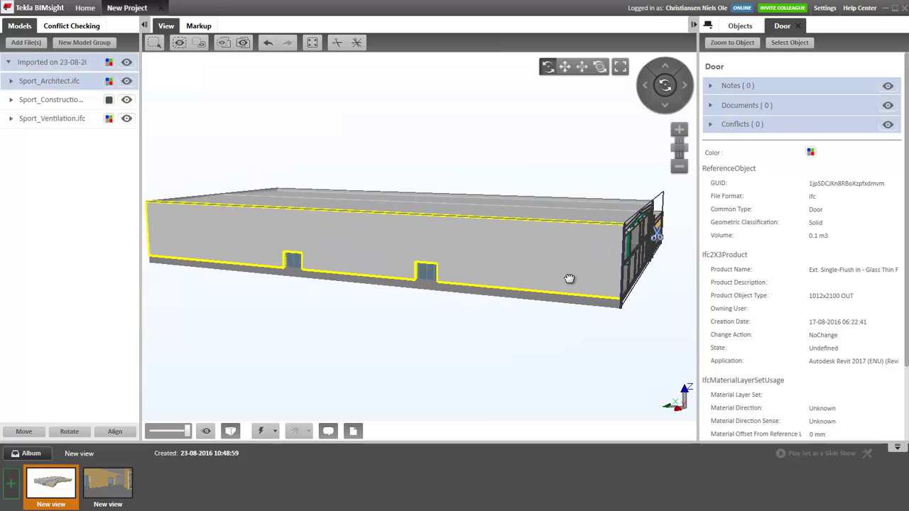
# Add a second clip plane along the long wall and zoom into the interior ducts
pyautogui.click(338, 47)
pyautogui.click(477, 260)
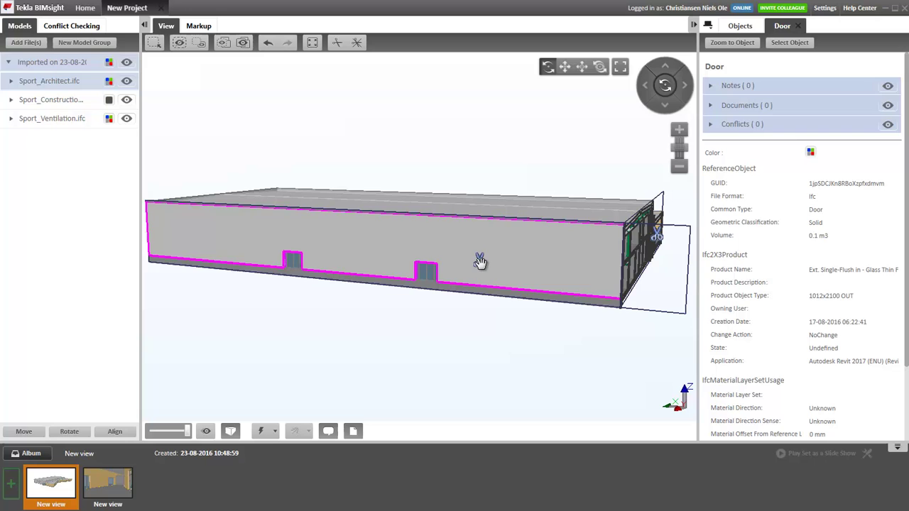
pyautogui.click(479, 261)
pyautogui.scroll(3, 608, 258)
pyautogui.scroll(3, 516, 258)
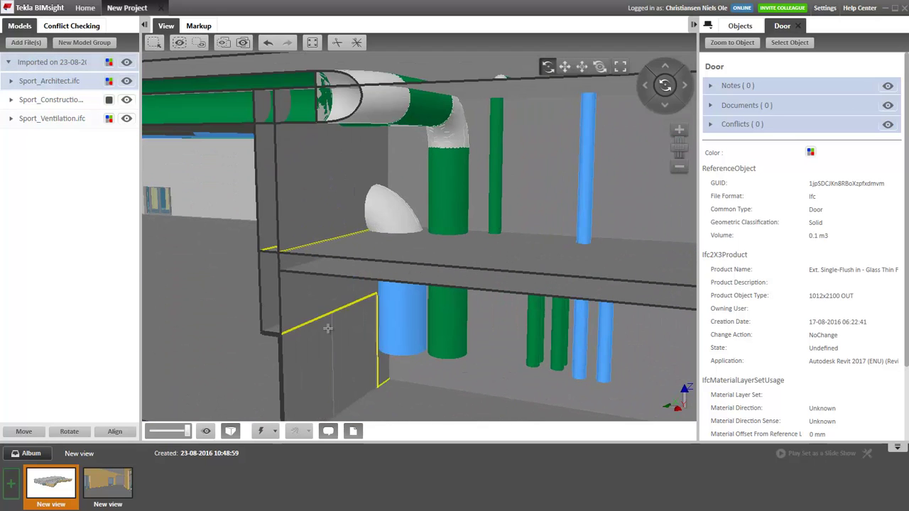
# Save the duct close-up as a third view, clear all clip planes and fit the building
pyautogui.click(10, 488)
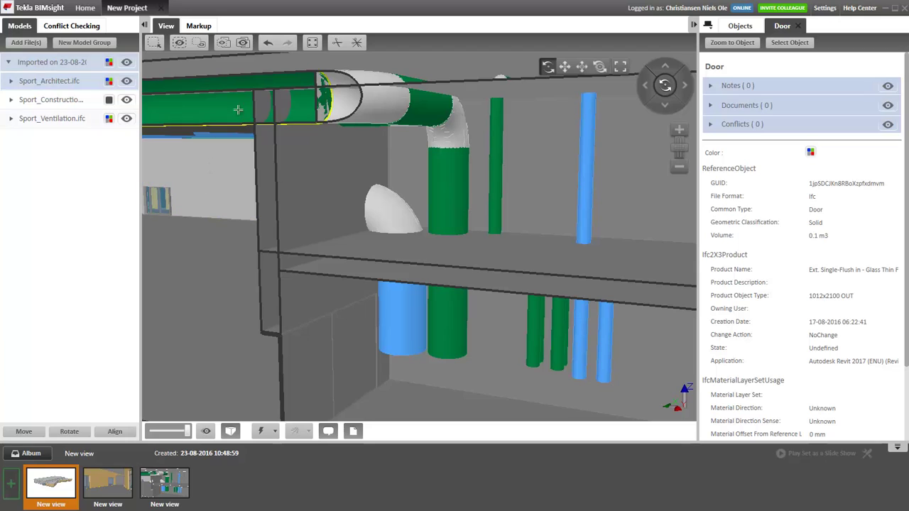
pyautogui.click(358, 44)
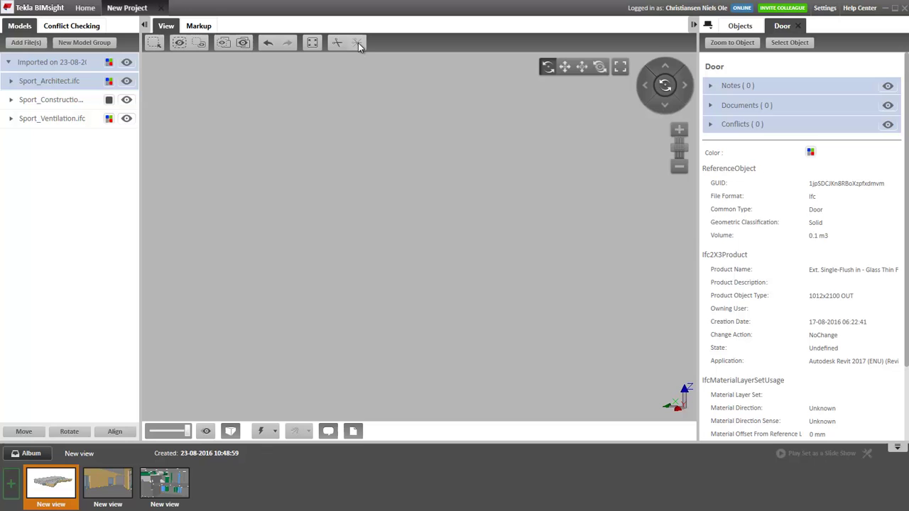
pyautogui.click(313, 43)
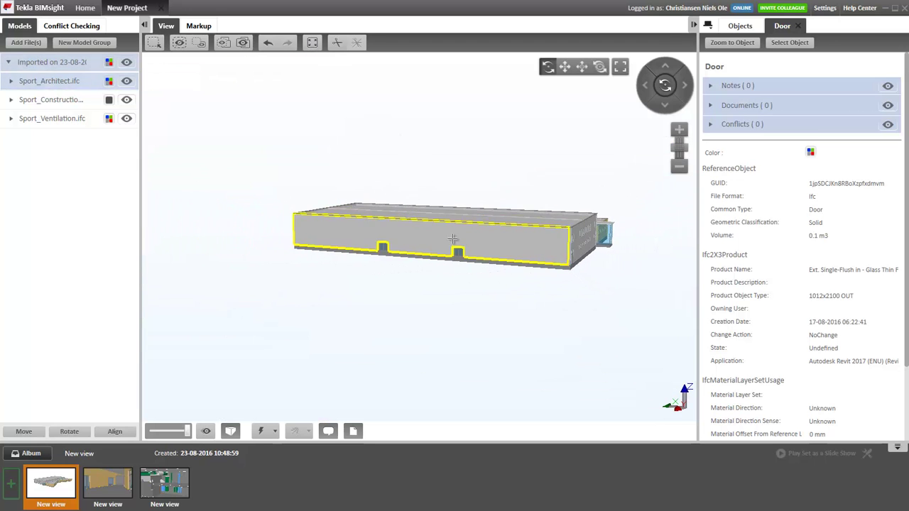
# Browse the saved album views, ending on the first exterior overview
pyautogui.click(60, 504)
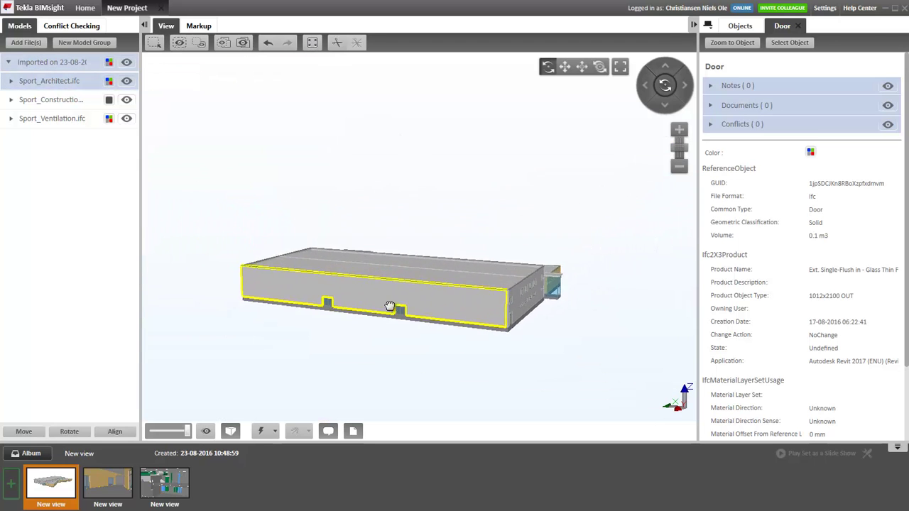
pyautogui.click(176, 493)
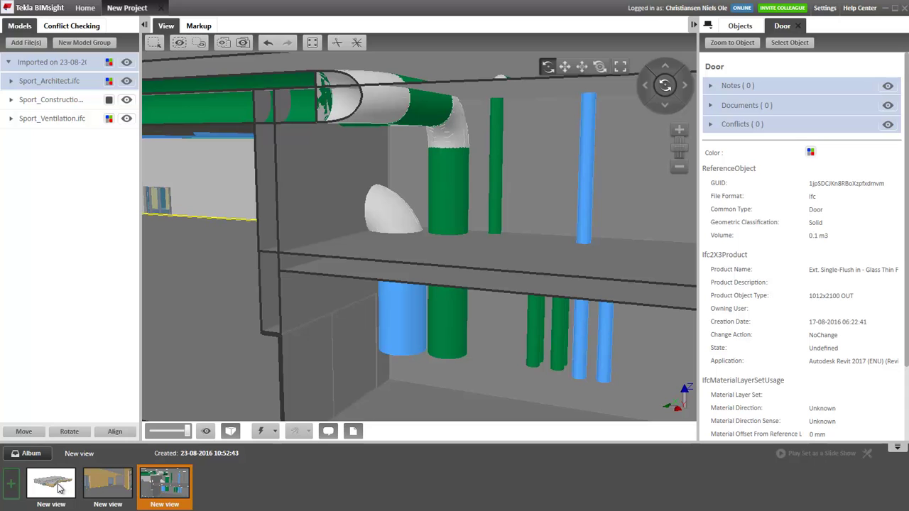
pyautogui.click(60, 488)
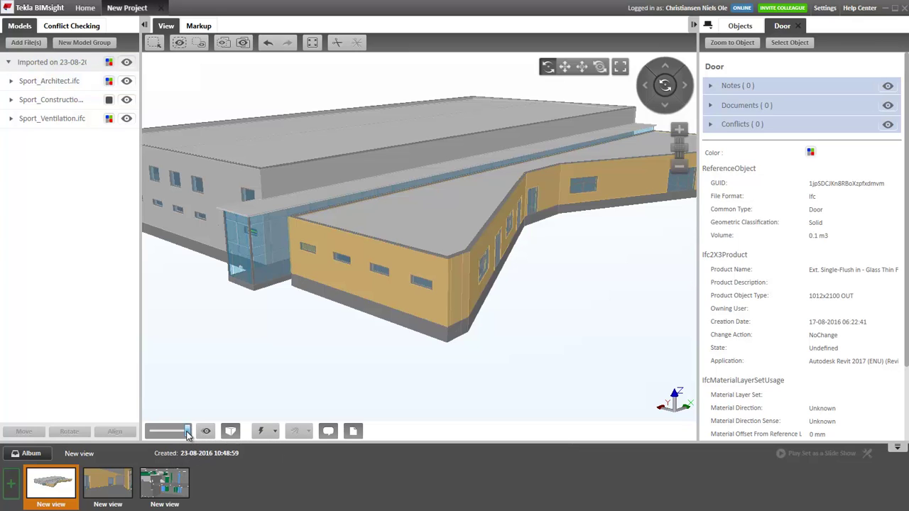
# Make the building semi-transparent, close the Door properties and collapse the Door group in Objects
pyautogui.moveTo(187, 434); pyautogui.dragTo(183, 435)
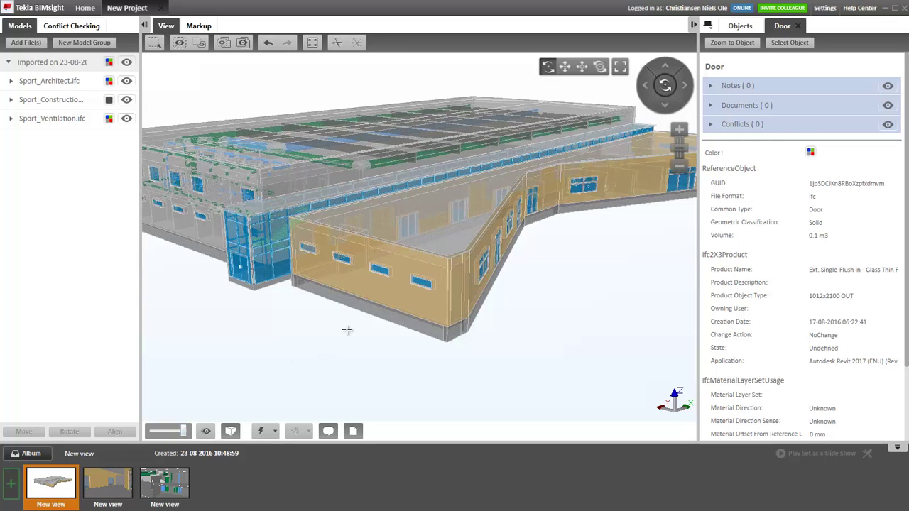
pyautogui.moveTo(346, 329); pyautogui.dragTo(435, 366, button='middle')
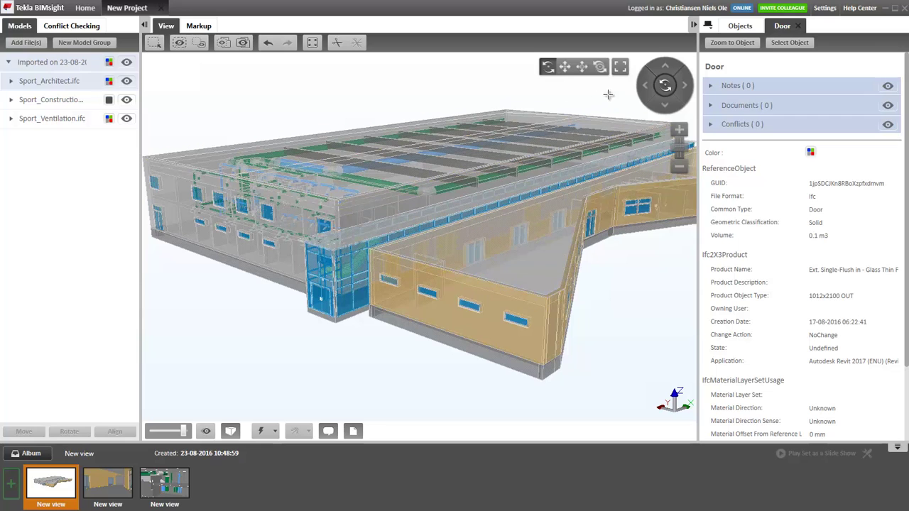
pyautogui.click(798, 26)
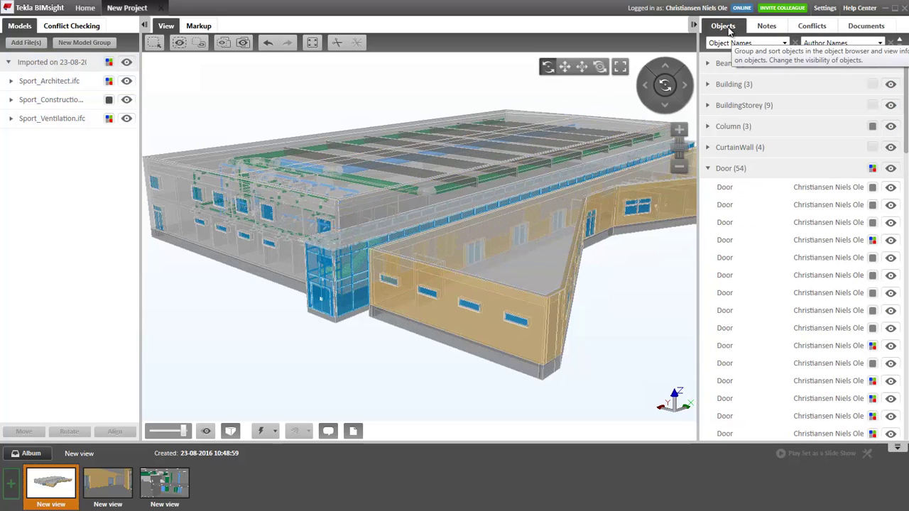
pyautogui.click(709, 170)
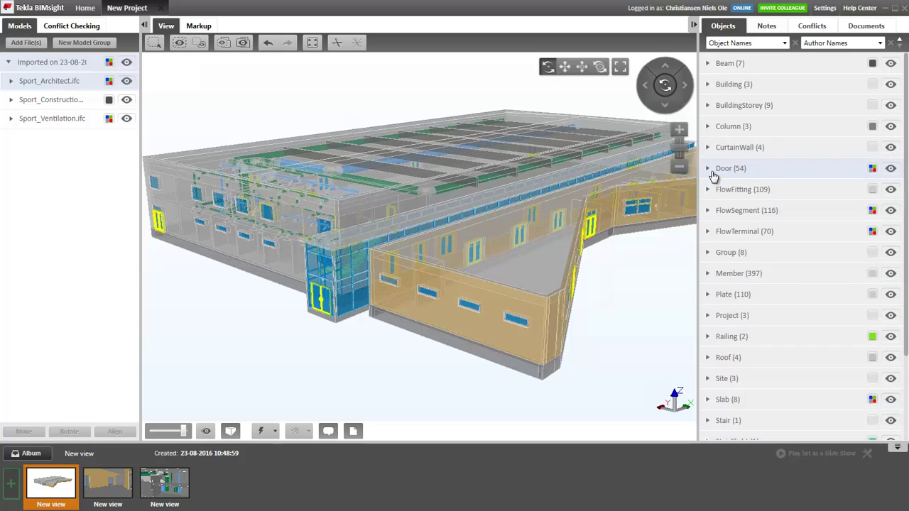
pyautogui.click(658, 331)
pyautogui.scroll(-2, 658, 331)
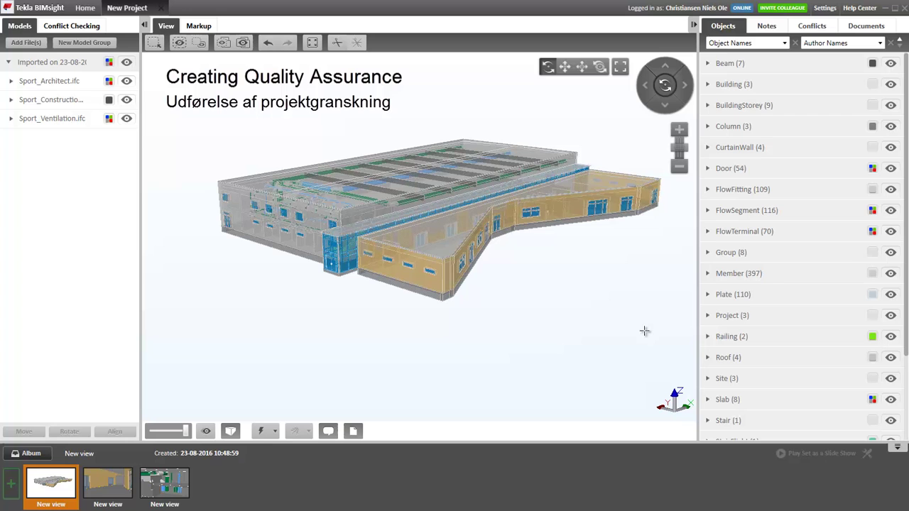
# Restore the building to full opacity and orbit it to view the other side
pyautogui.click(187, 431)
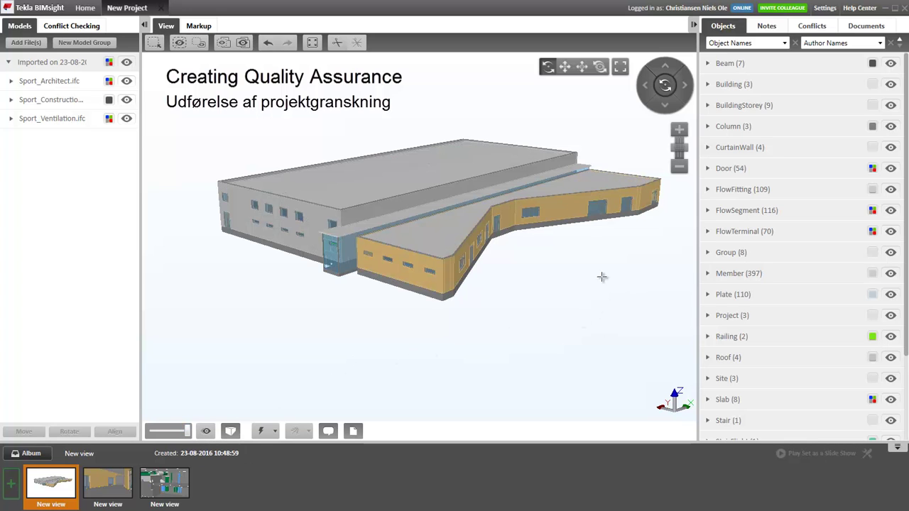
pyautogui.moveTo(601, 277); pyautogui.dragTo(345, 264)
pyautogui.moveTo(454, 278); pyautogui.dragTo(290, 297)
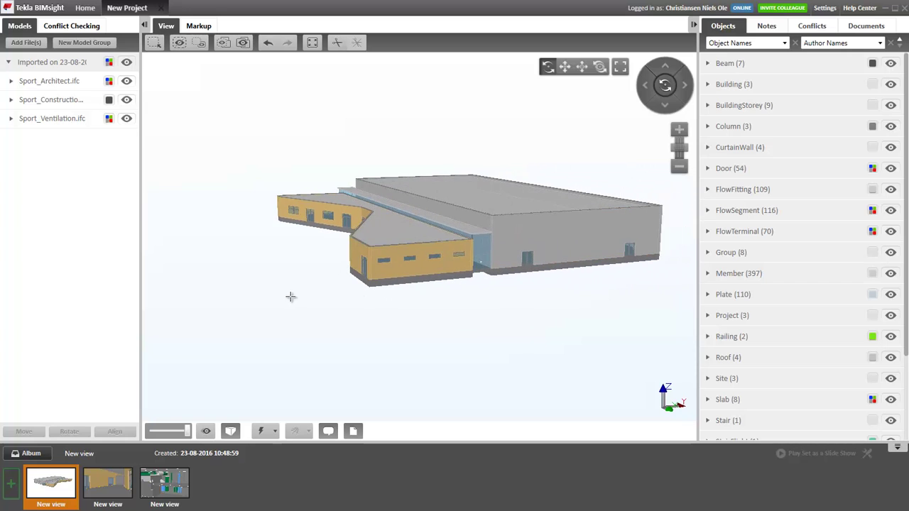
pyautogui.scroll(3, 531, 296)
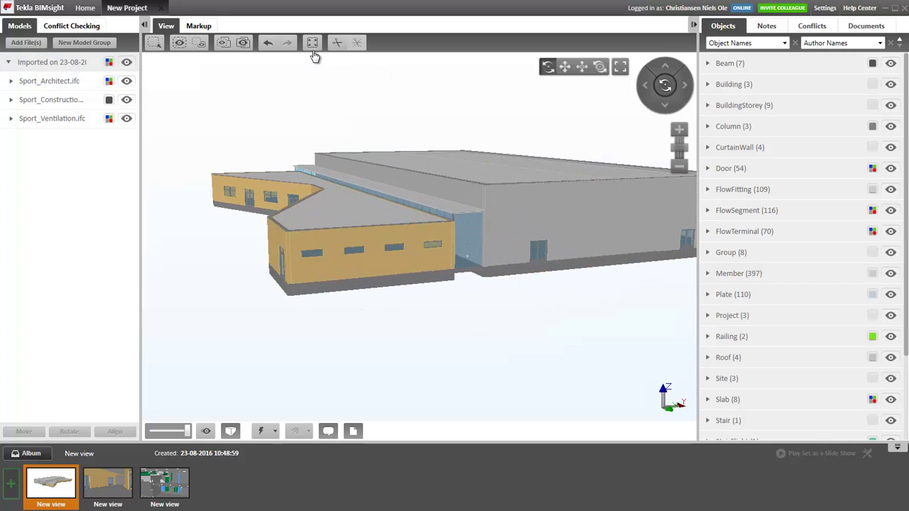
# Add a clip plane on the long wall and zoom into the exposed interior and duct
pyautogui.click(337, 44)
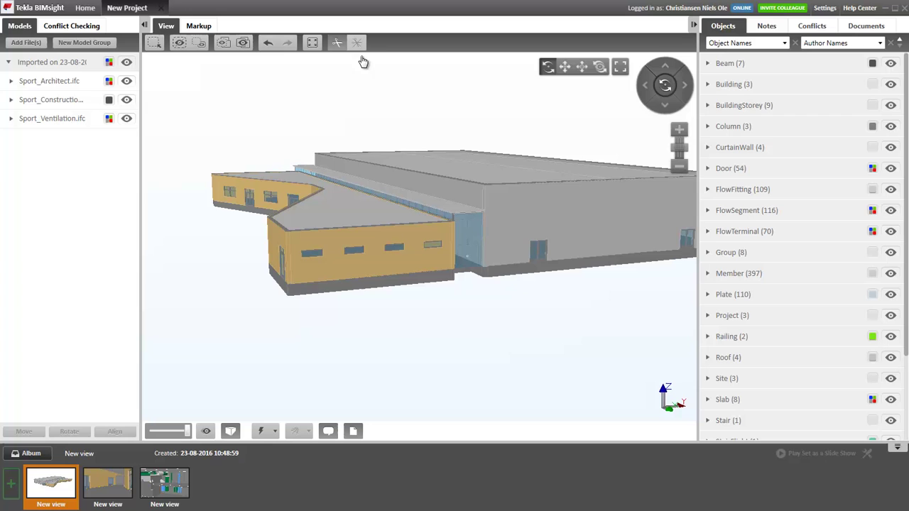
pyautogui.click(578, 223)
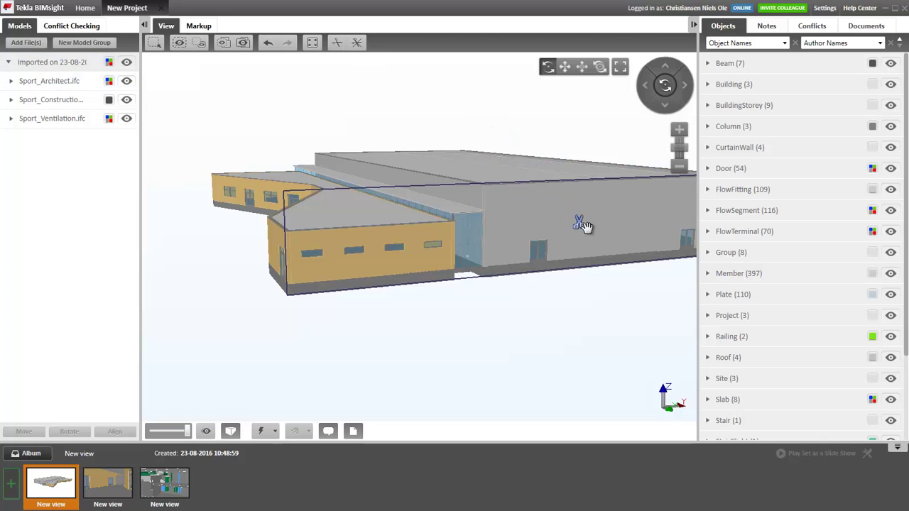
pyautogui.click(577, 223)
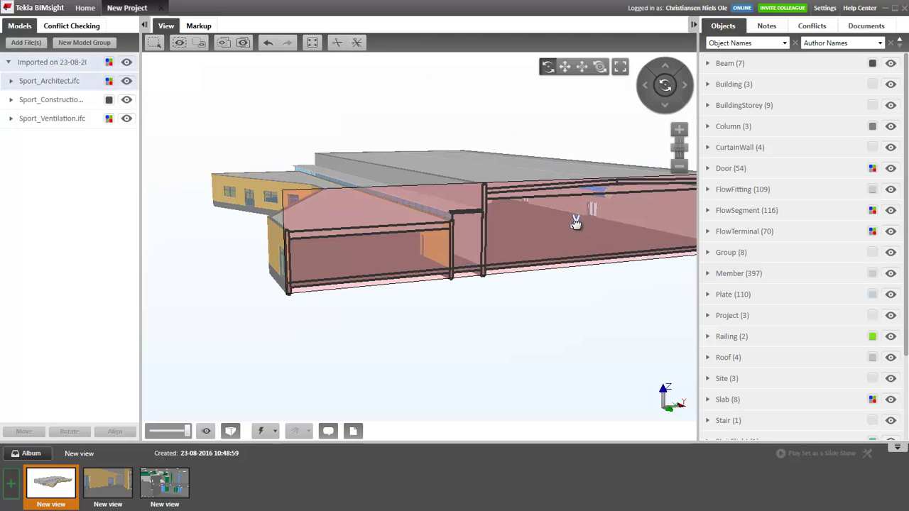
pyautogui.scroll(5, 576, 242)
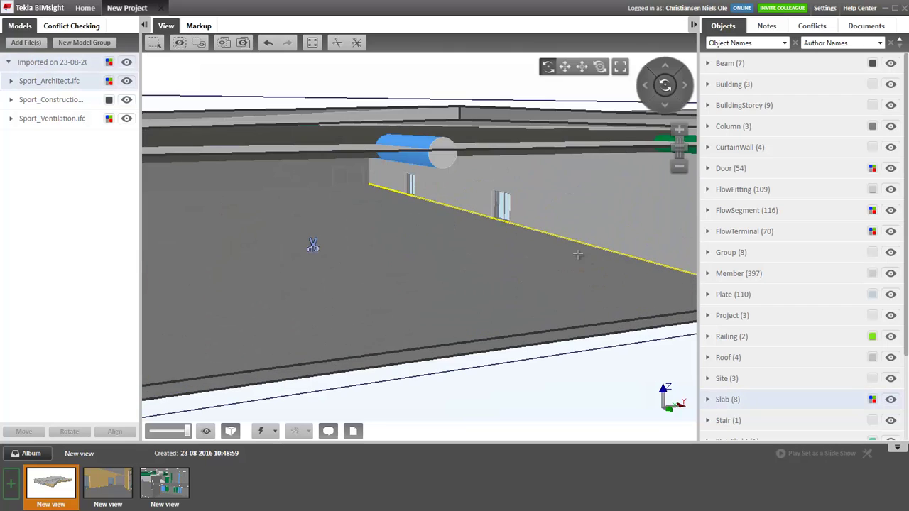
pyautogui.moveTo(509, 261); pyautogui.dragTo(512, 248)
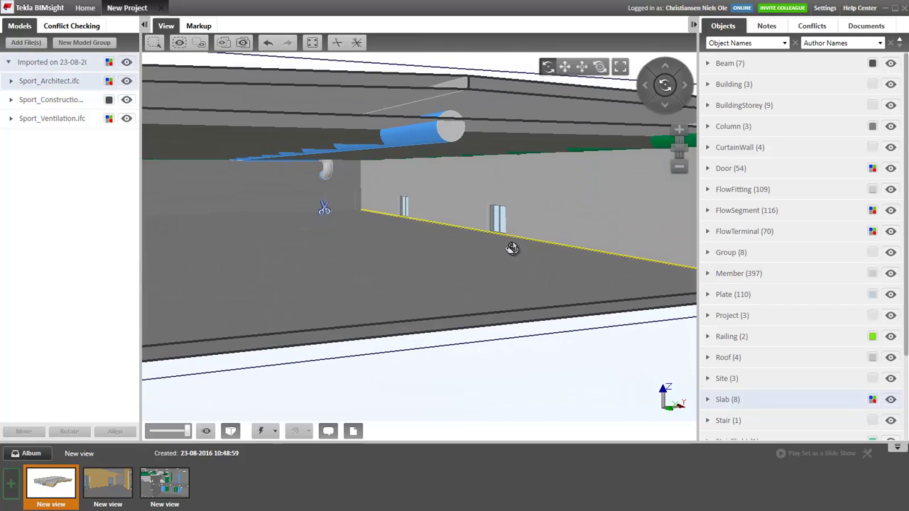
# Measure the 5500 mm vertical distance from the blue duct's underside down to the floor
pyautogui.click(199, 27)
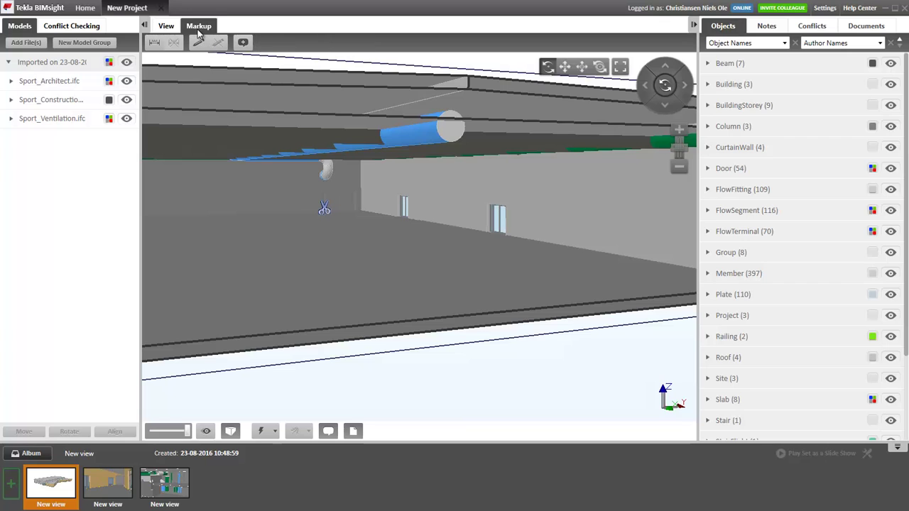
pyautogui.click(155, 44)
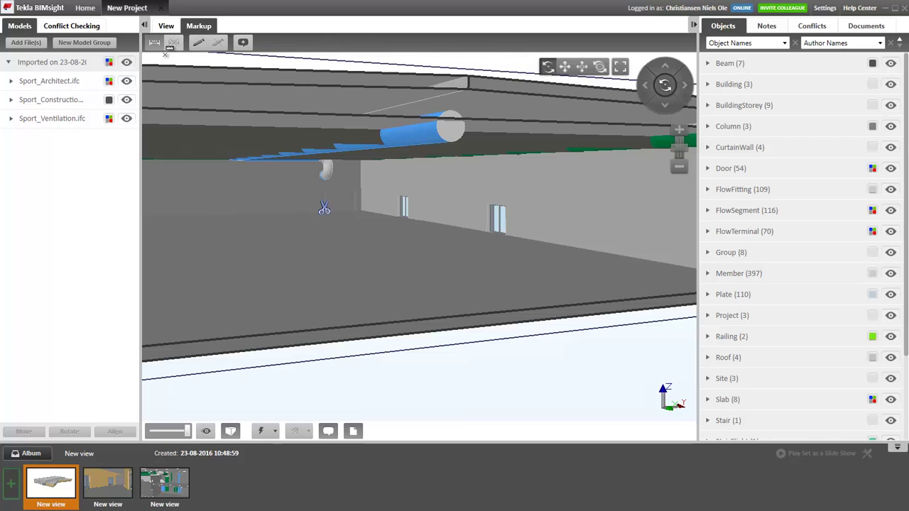
pyautogui.click(450, 140)
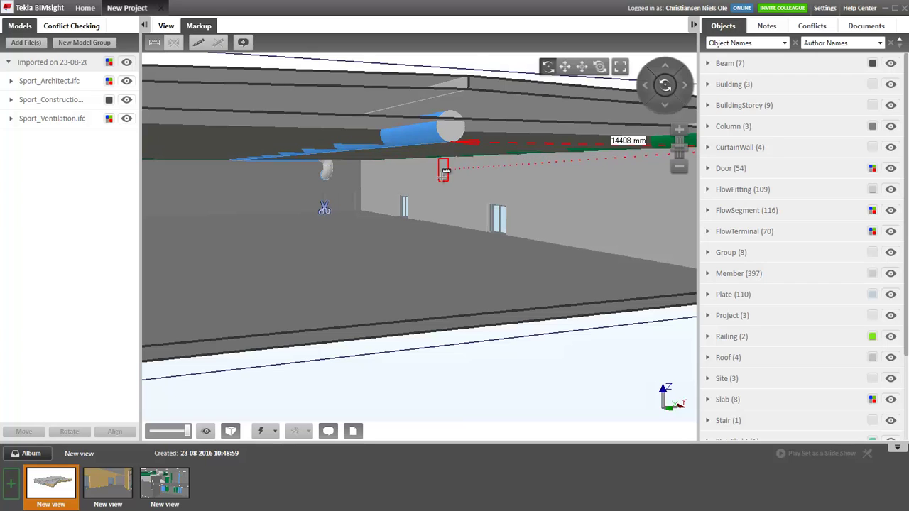
pyautogui.click(460, 305)
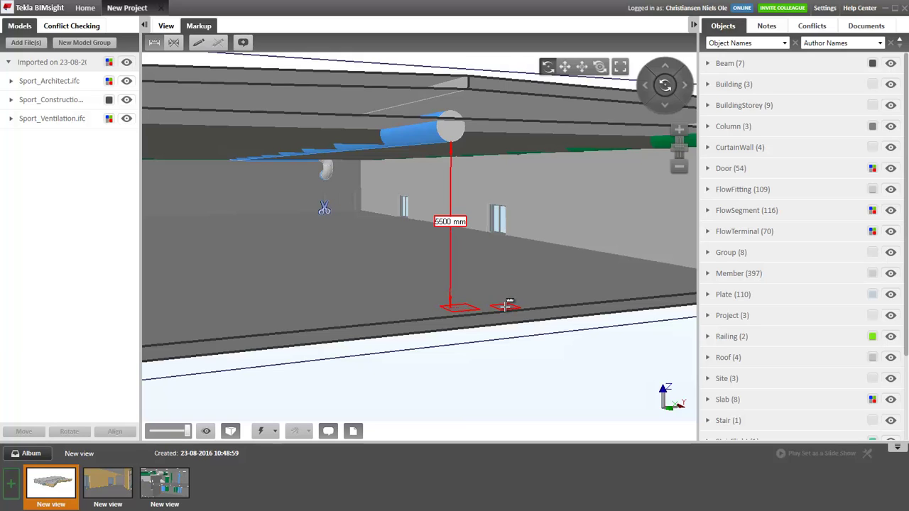
pyautogui.moveTo(506, 306); pyautogui.dragTo(513, 304, button='middle')
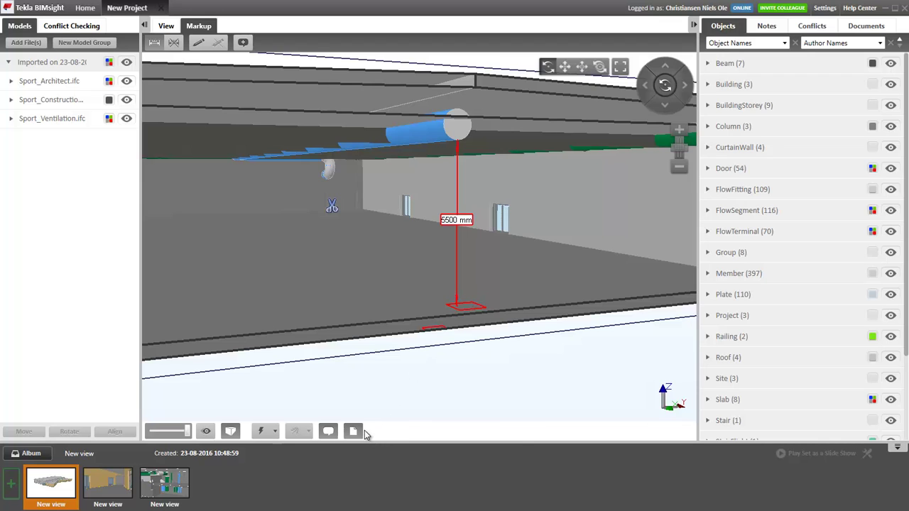
# Save a public note 'Is there enogh clearence under duct' with the current measurement view
pyautogui.click(242, 44)
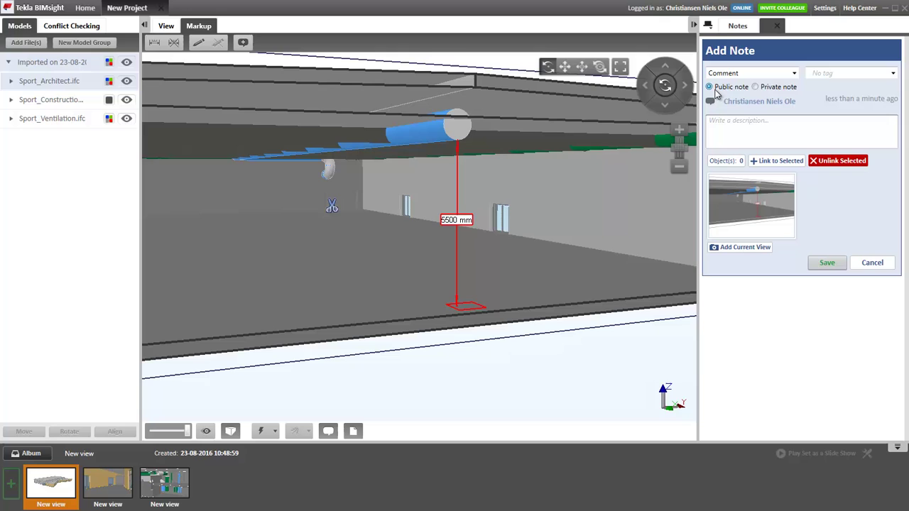
pyautogui.click(714, 88)
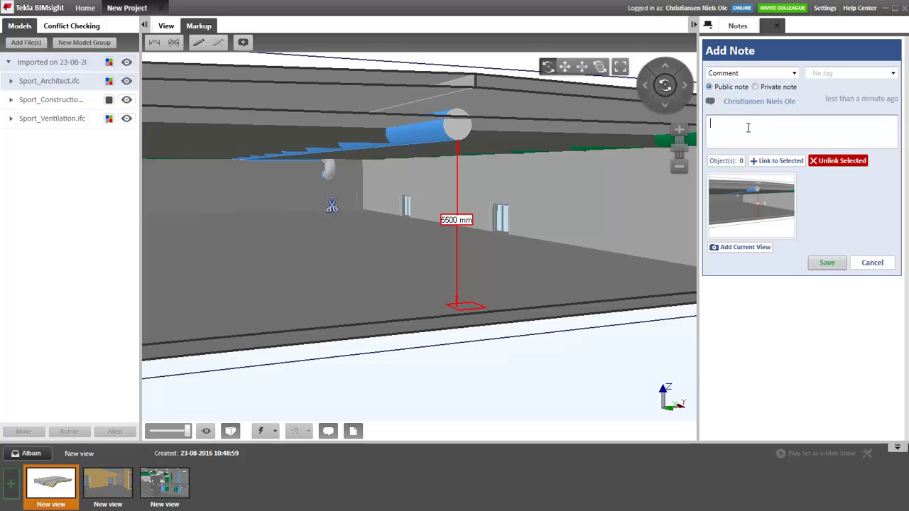
pyautogui.click(747, 128)
pyautogui.write('Is there ')
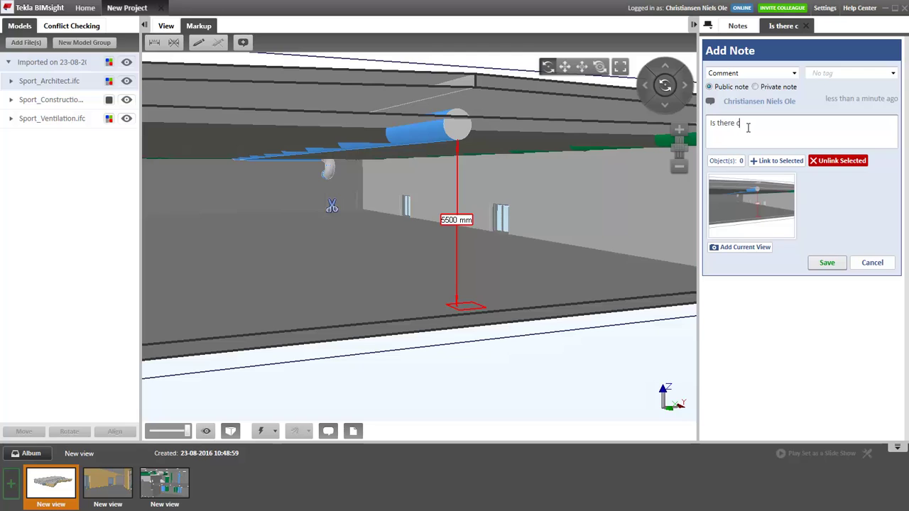
pyautogui.write('enogh')
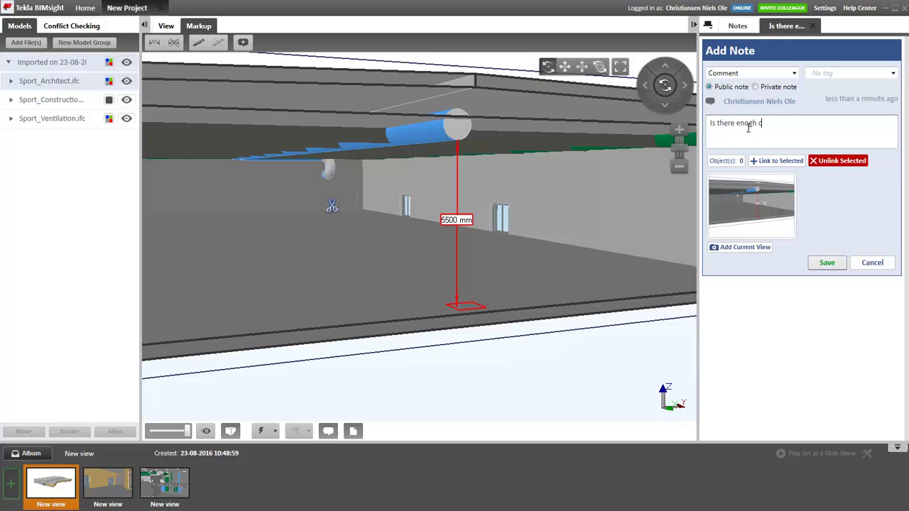
pyautogui.write(' clear')
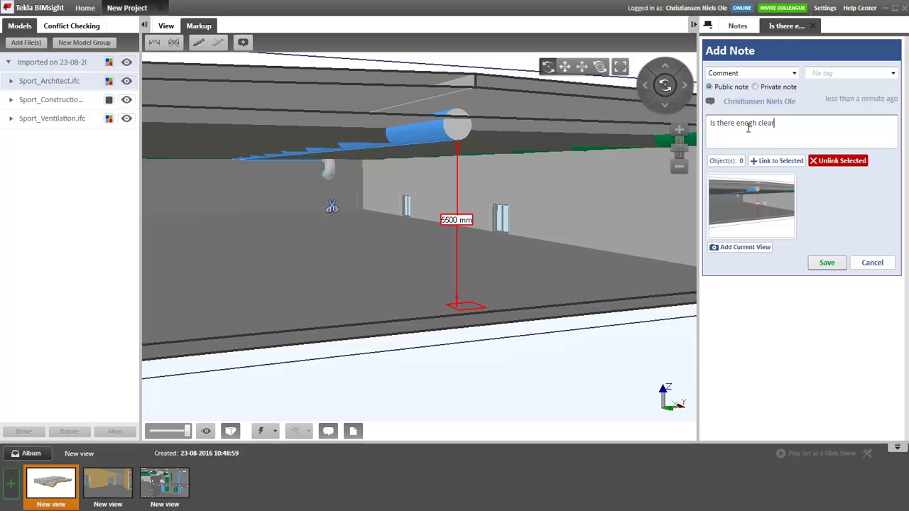
pyautogui.write('ence under duct')
pyautogui.moveTo(761, 206)
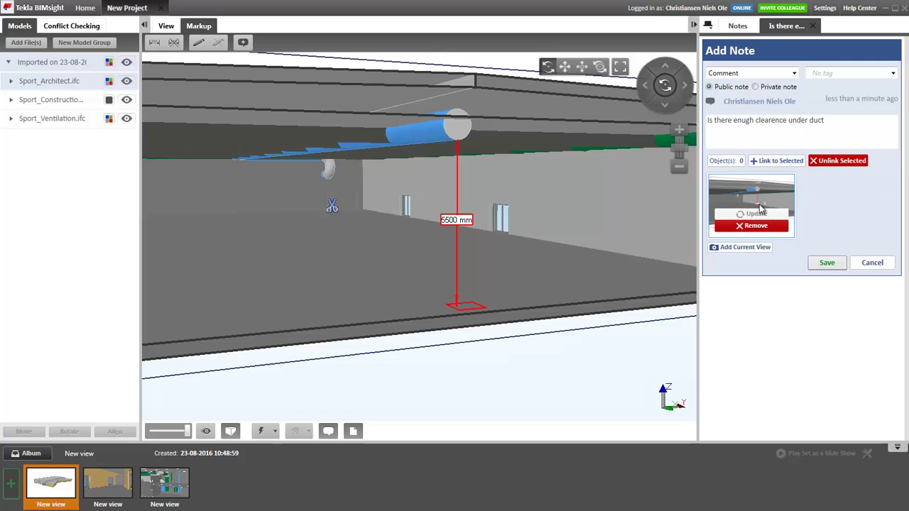
pyautogui.click(825, 263)
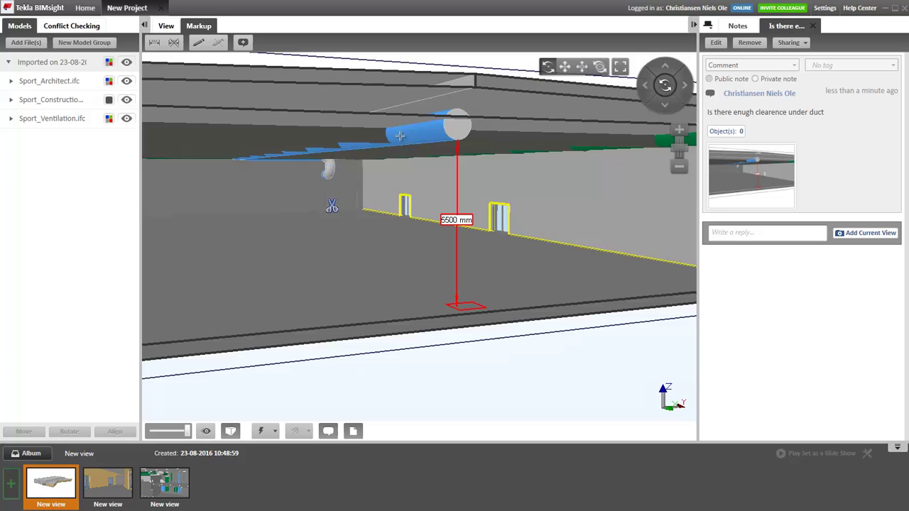
# Clear the 5500 mm measurement and list the project notes under the author's group
pyautogui.click(173, 43)
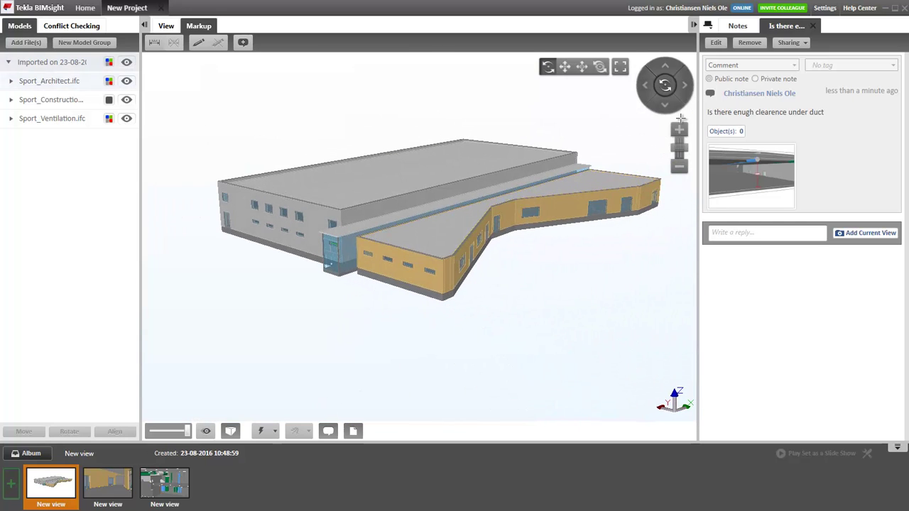
pyautogui.click(711, 25)
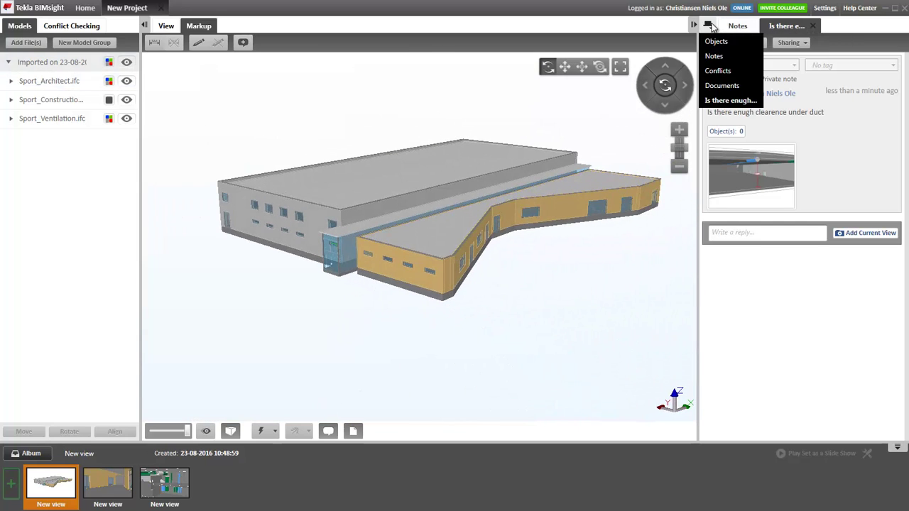
pyautogui.click(714, 55)
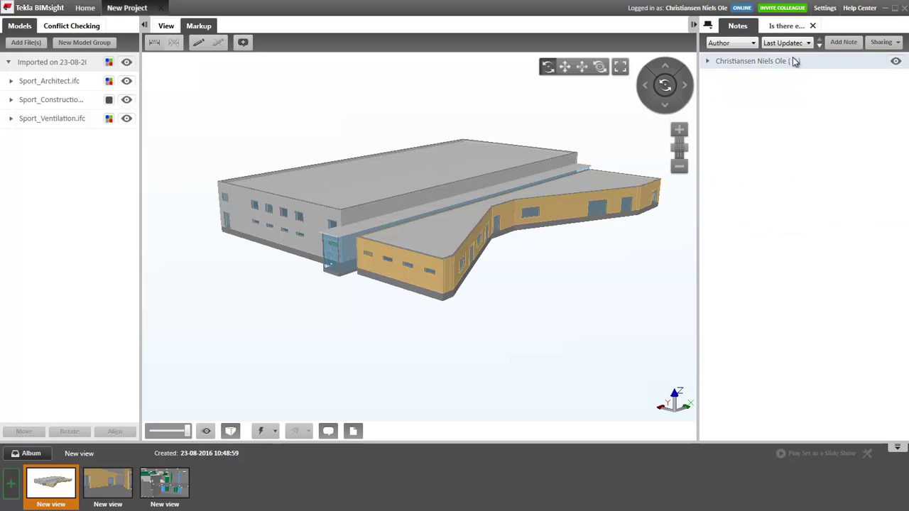
pyautogui.click(708, 62)
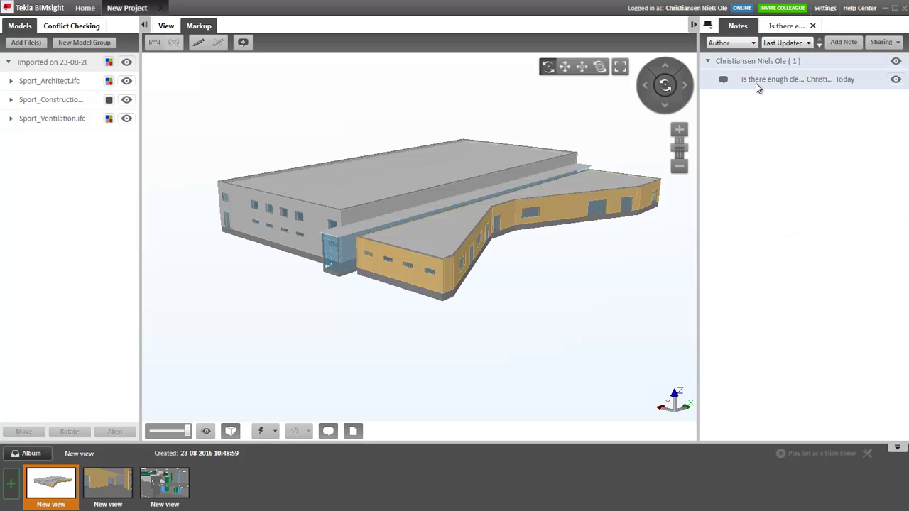
# Open the clearance note, fly to its duct view, then restore the first Album overview
pyautogui.doubleClick(757, 82)
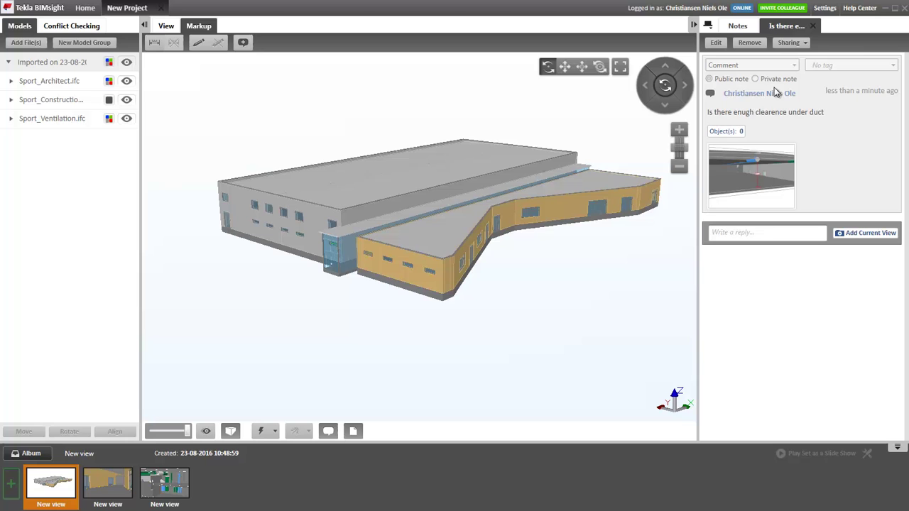
pyautogui.click(746, 173)
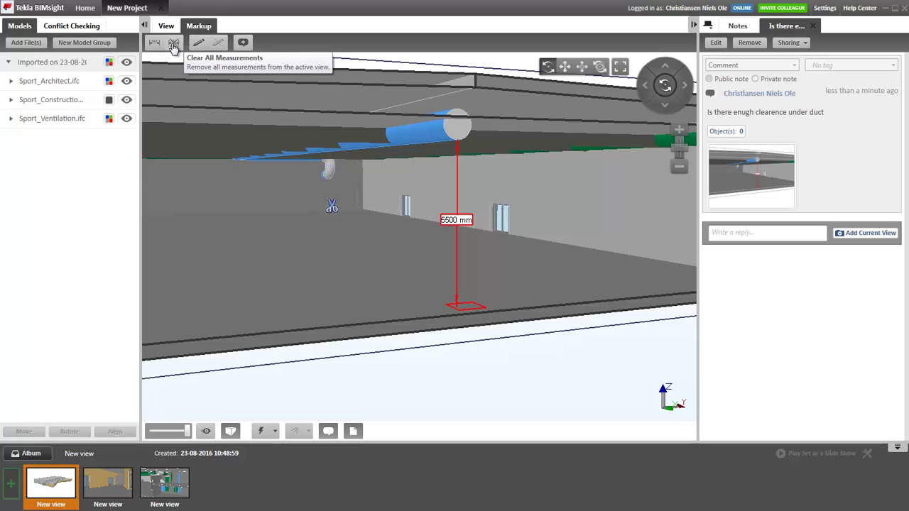
pyautogui.click(67, 485)
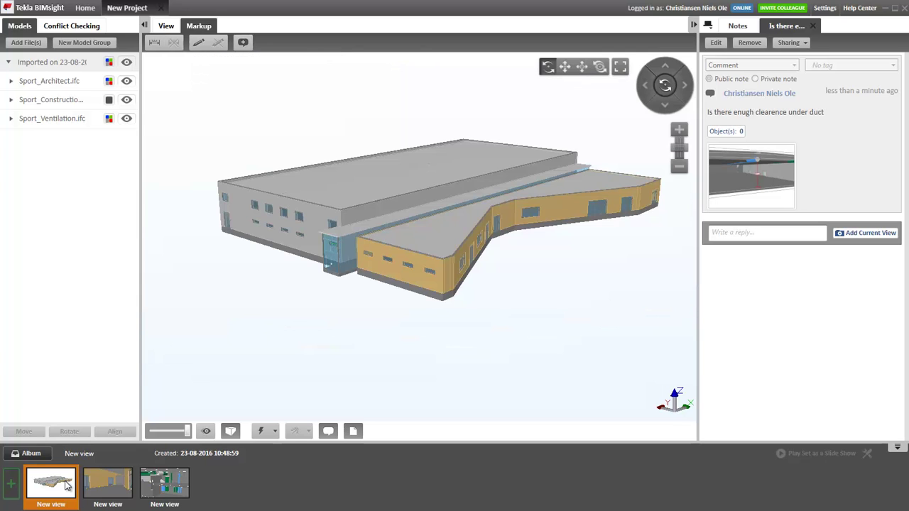
# Create 'New rule' comparing Sport_Construction.ifc with Sport_Ventilation.ifc and save the changes
pyautogui.click(82, 27)
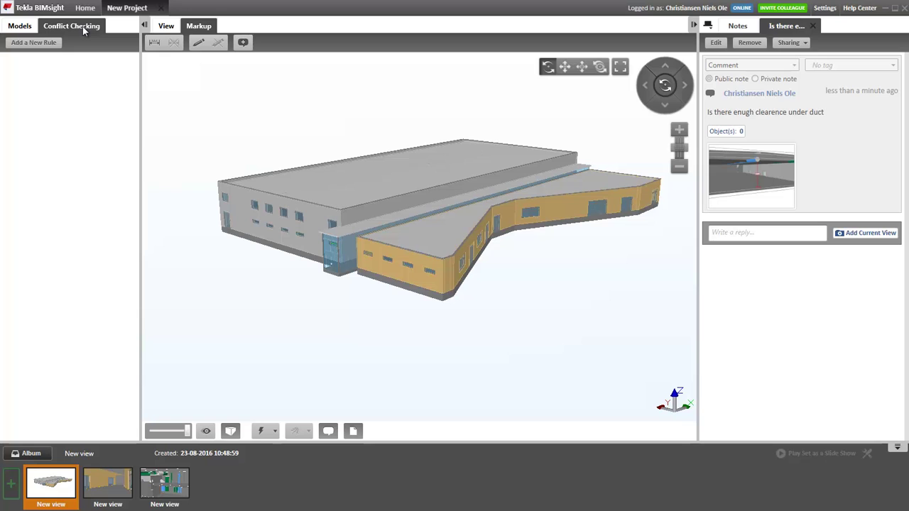
pyautogui.click(54, 44)
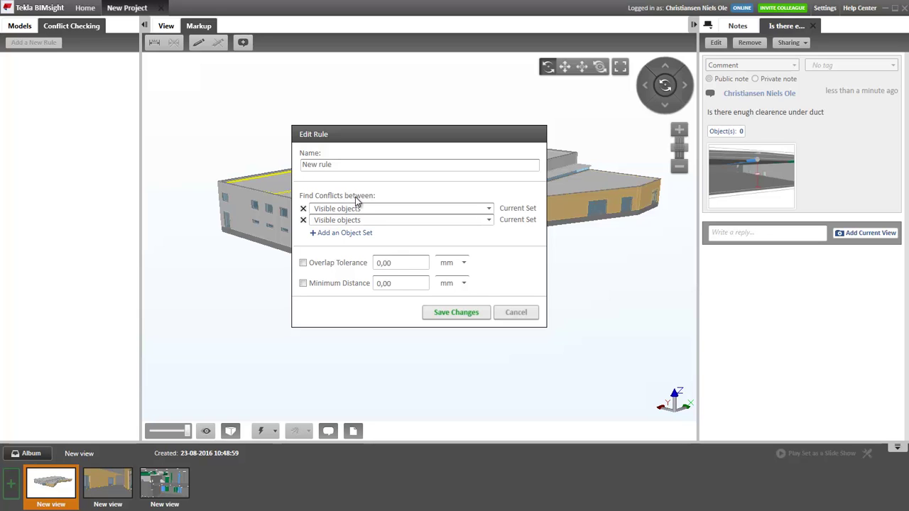
pyautogui.click(489, 208)
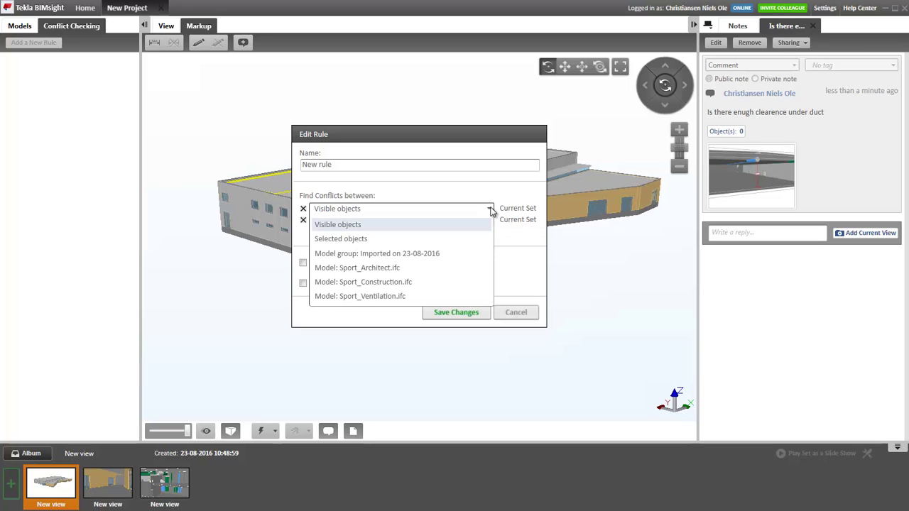
pyautogui.click(400, 283)
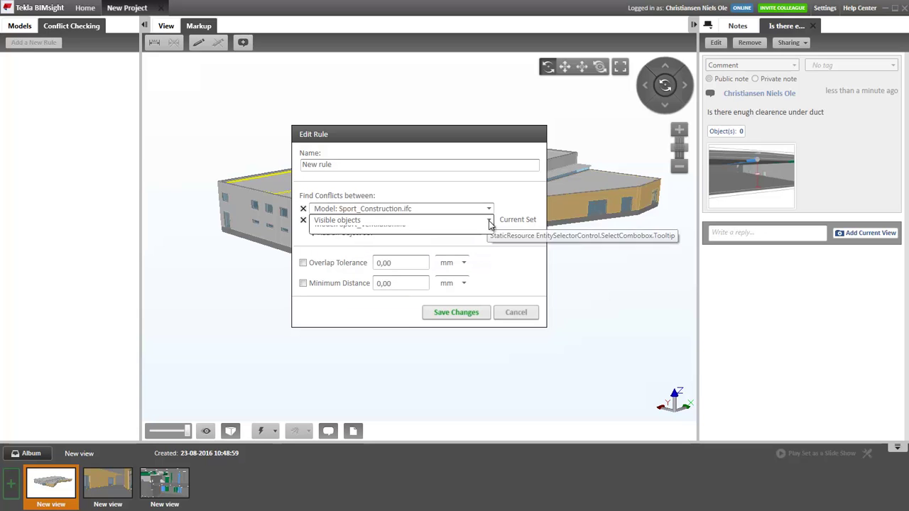
pyautogui.click(485, 222)
pyautogui.click(396, 309)
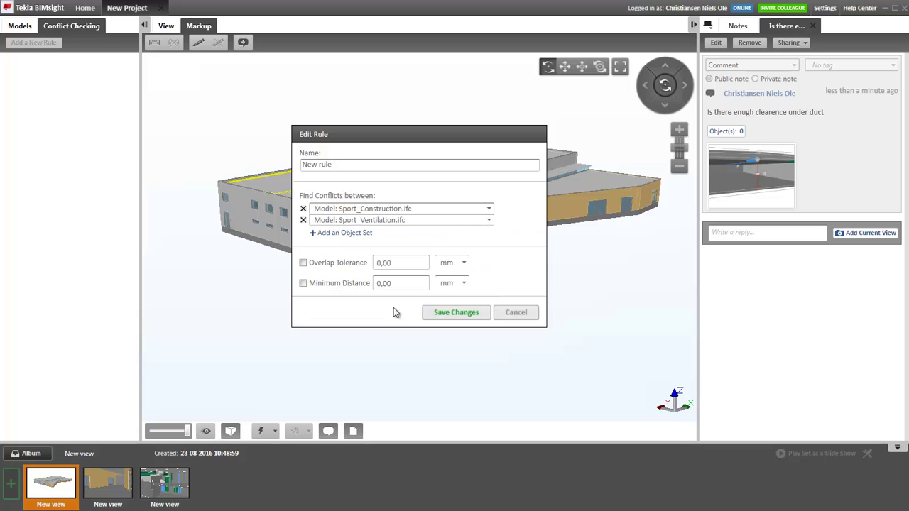
pyautogui.click(454, 310)
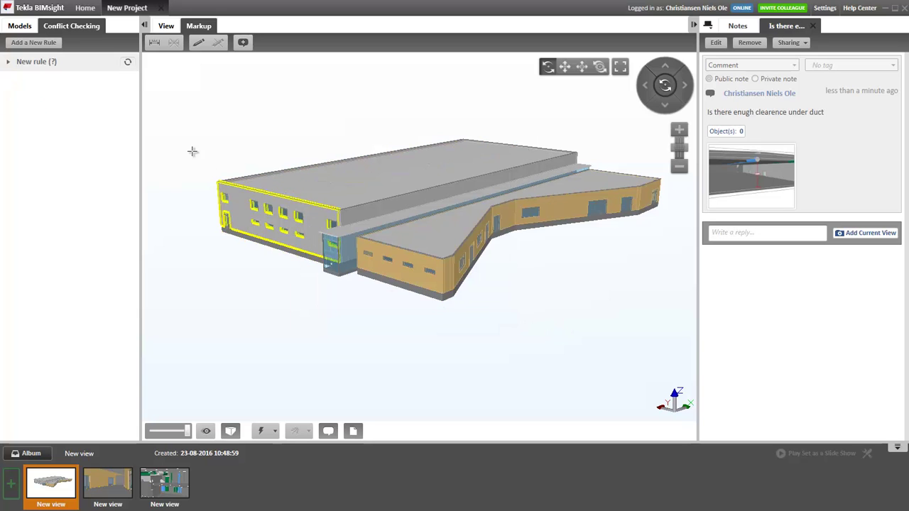
# Run the new rule to find 21 roof clashes, leaving a clash's status at New
pyautogui.click(128, 65)
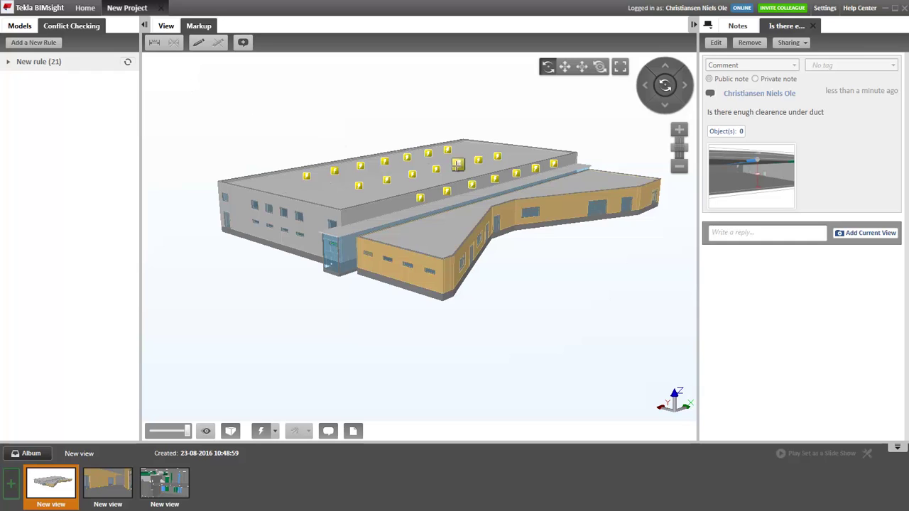
pyautogui.scroll(4, 459, 164)
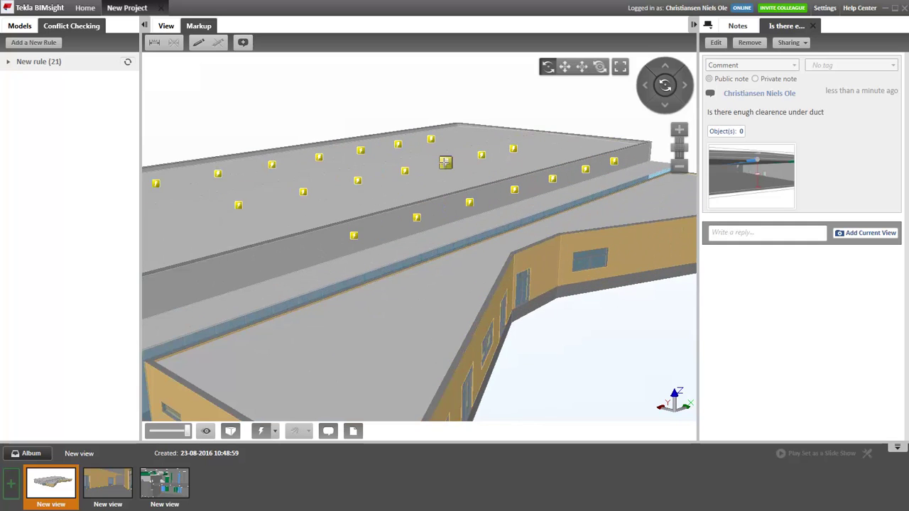
pyautogui.click(445, 162)
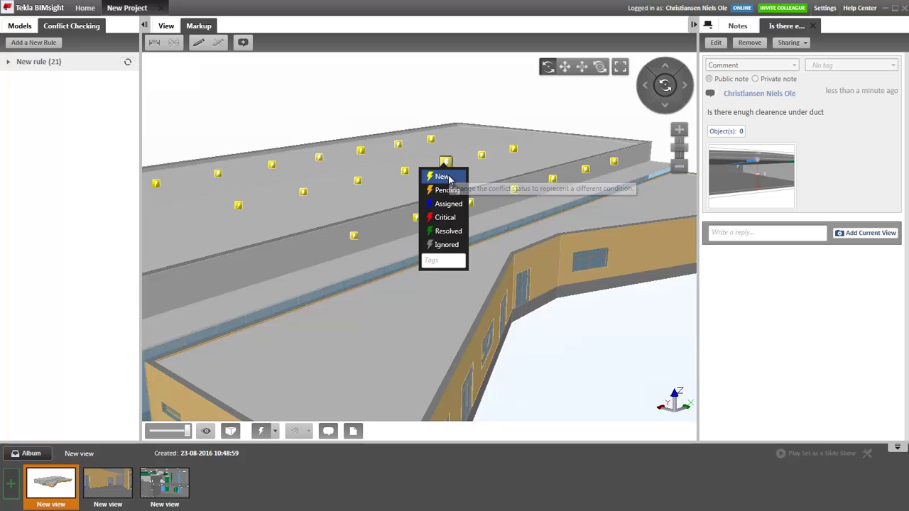
pyautogui.click(449, 178)
pyautogui.scroll(3, 453, 182)
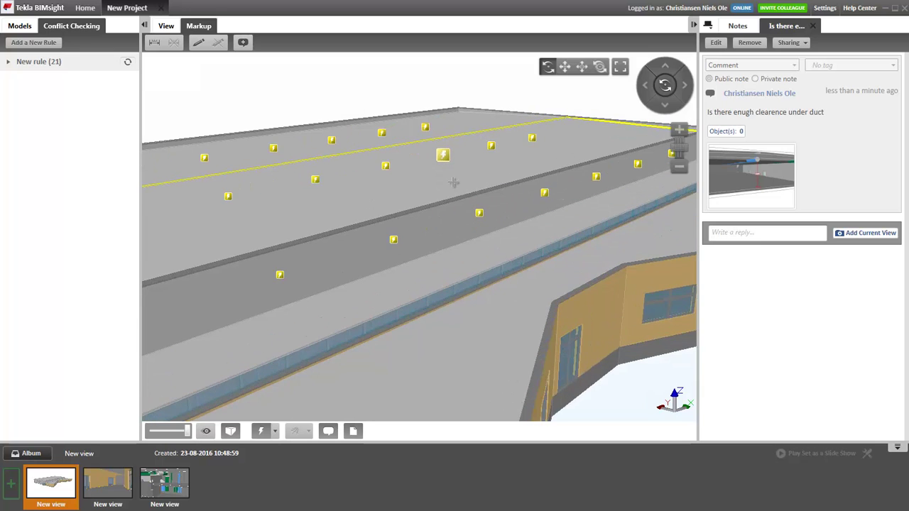
pyautogui.scroll(-5, 453, 182)
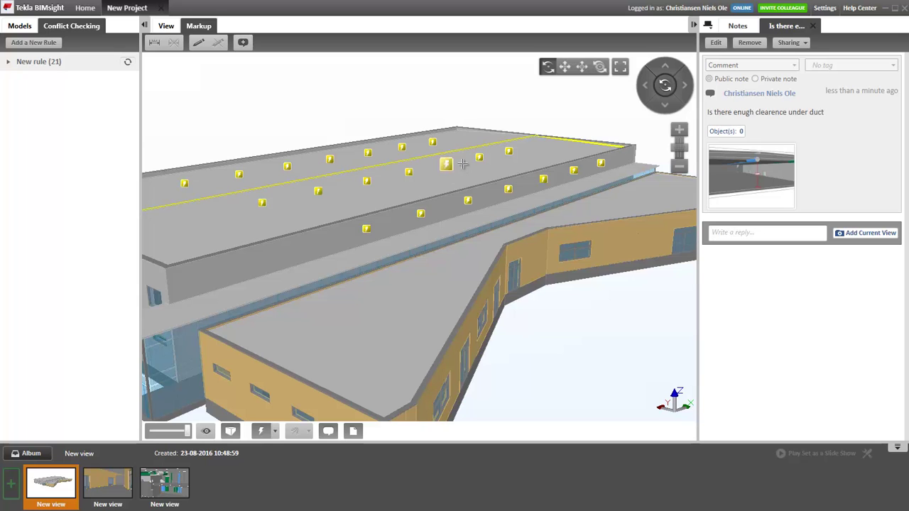
# Hide Sport_Architect.ifc and zoom in on the exposed roof beams and blue ducts
pyautogui.click(21, 29)
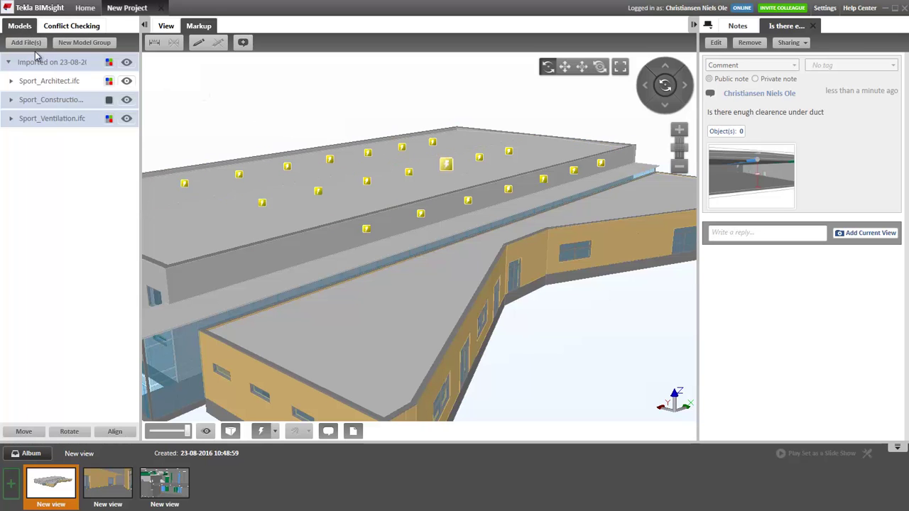
pyautogui.click(126, 81)
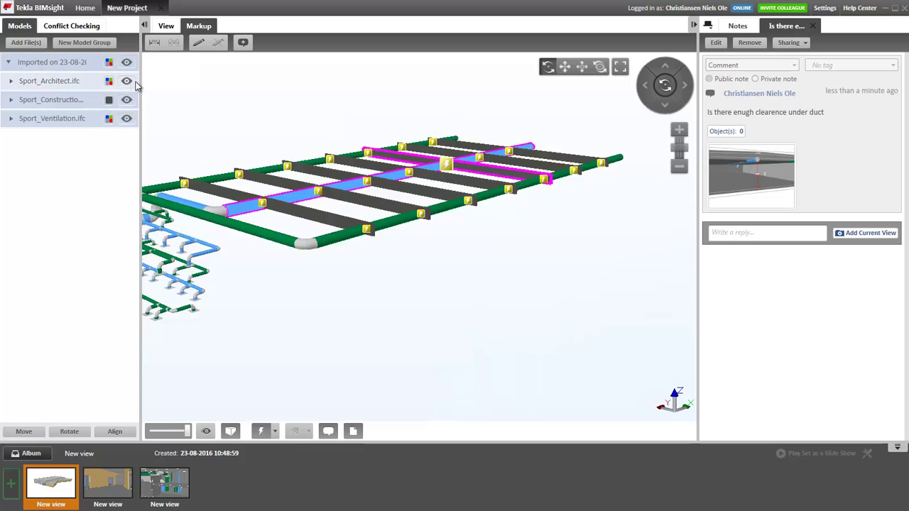
pyautogui.scroll(4, 474, 221)
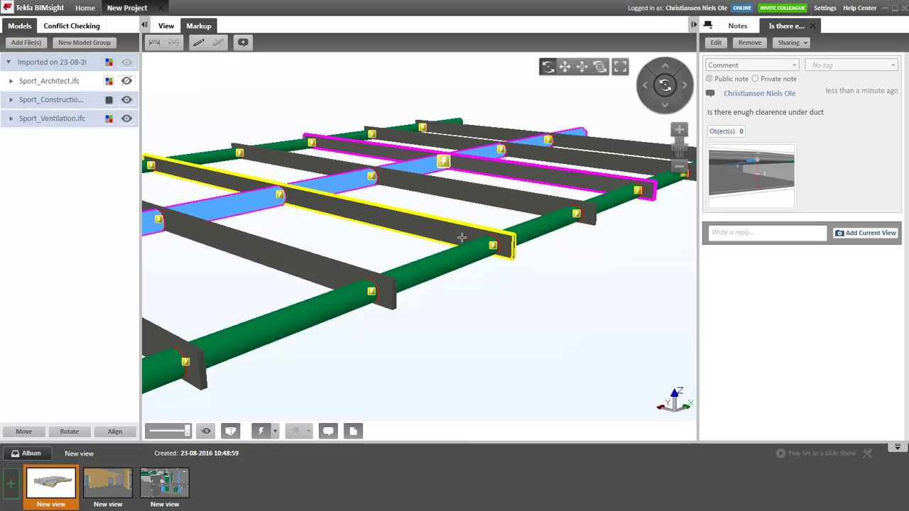
pyautogui.scroll(-2, 461, 237)
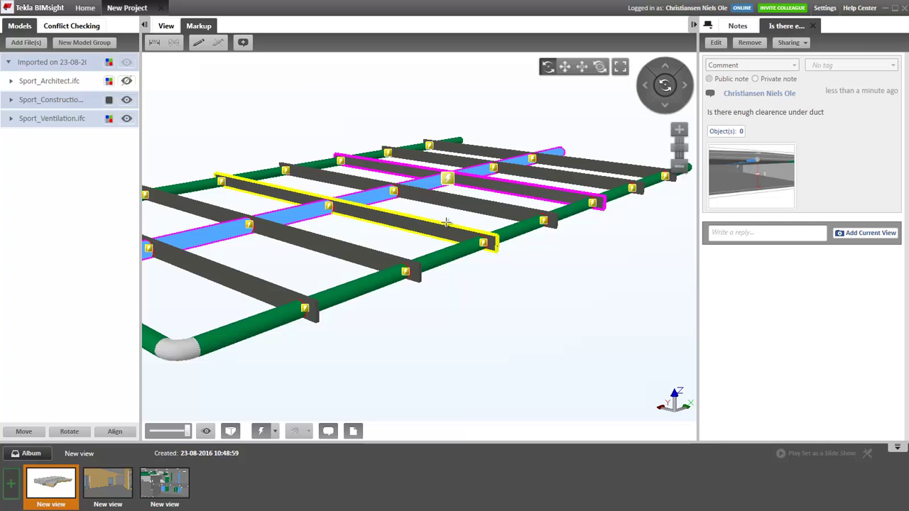
pyautogui.click(242, 227)
pyautogui.scroll(3, 416, 227)
pyautogui.scroll(-2, 367, 237)
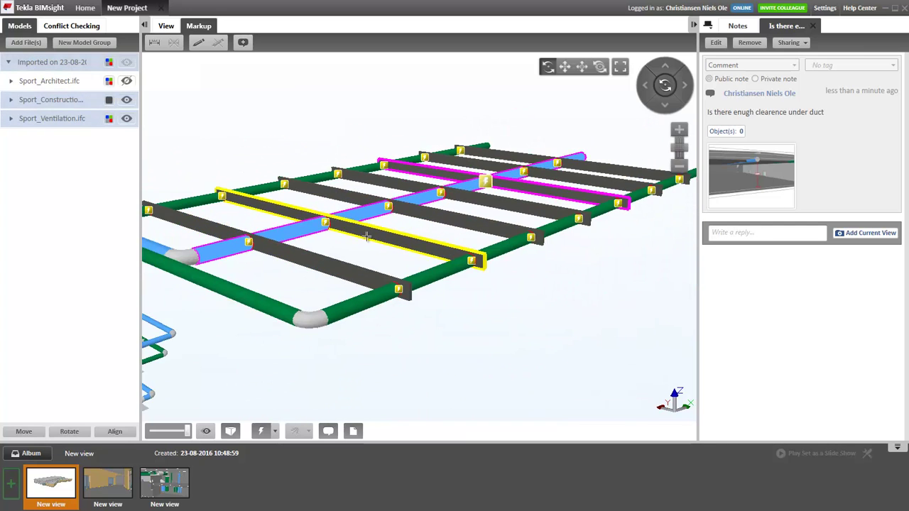
pyautogui.click(248, 241)
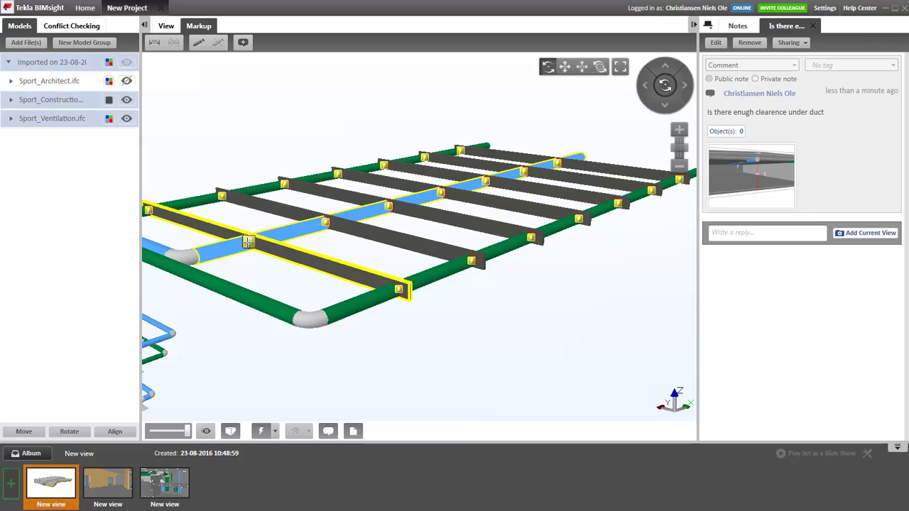
# Set the two clash markers where the blue duct crosses the beams to Critical
pyautogui.click(248, 242)
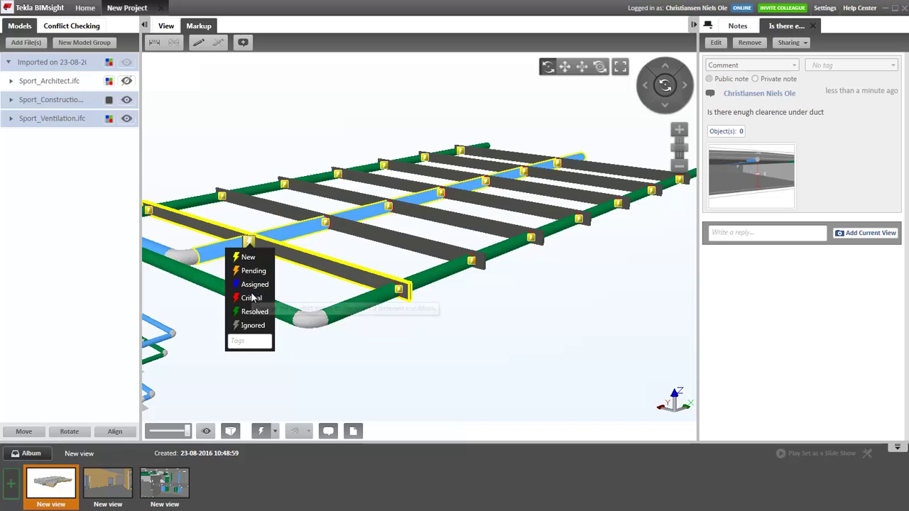
pyautogui.click(252, 298)
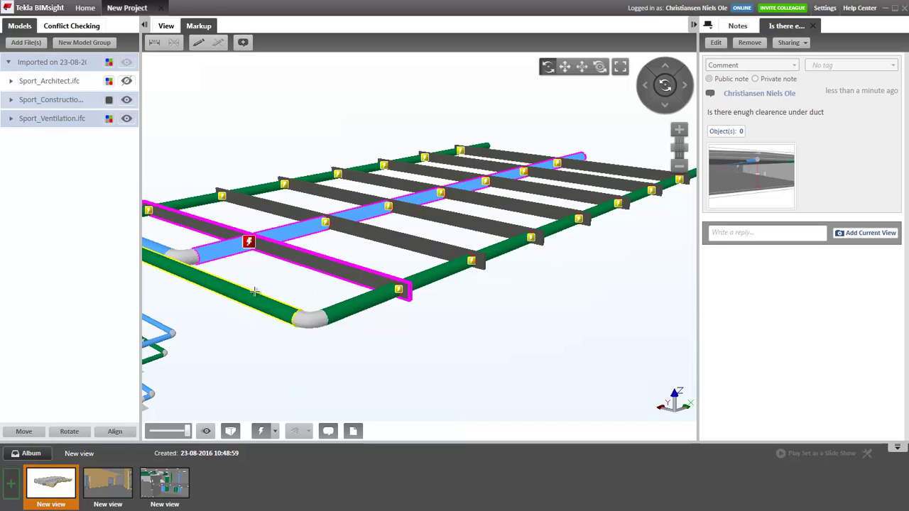
pyautogui.click(324, 222)
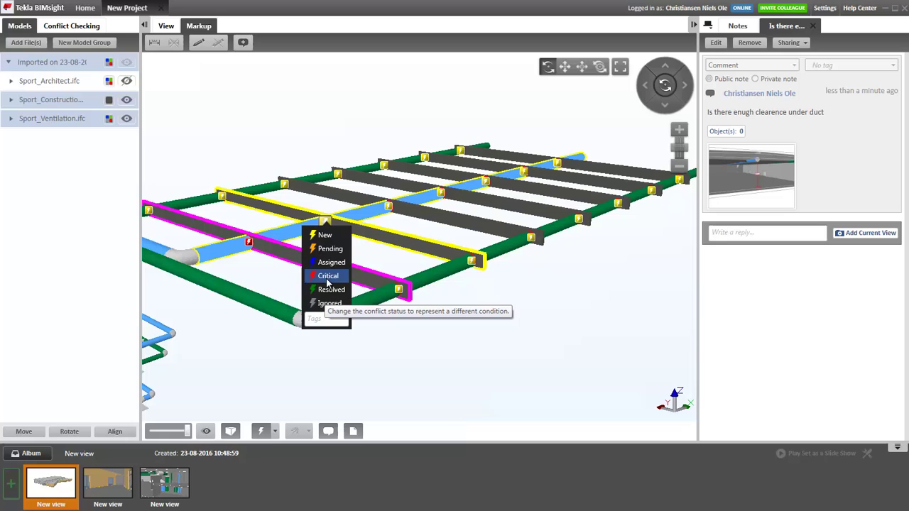
pyautogui.click(327, 277)
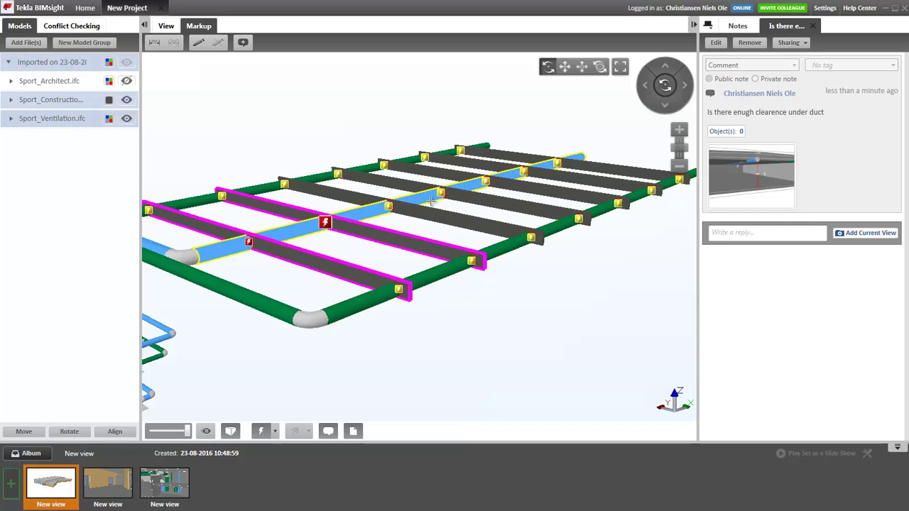
pyautogui.scroll(5, 239, 258)
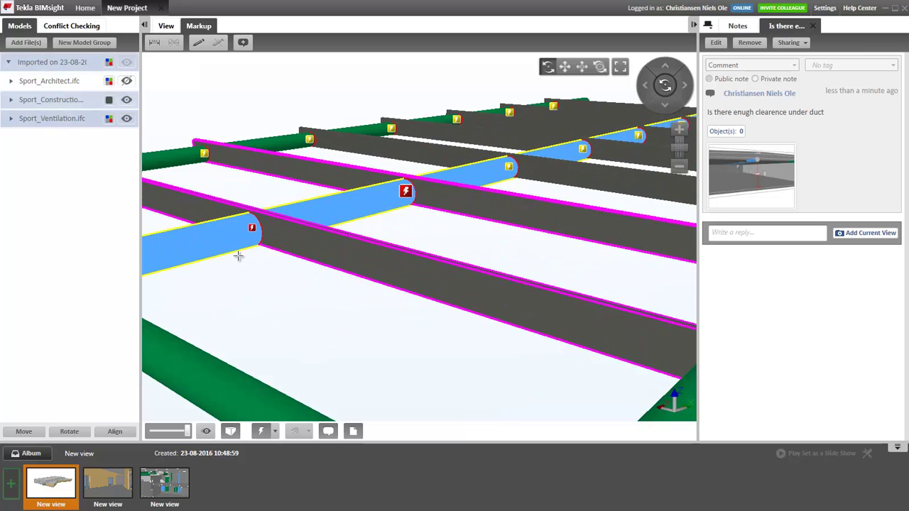
pyautogui.scroll(-3, 279, 262)
pyautogui.scroll(3, 339, 245)
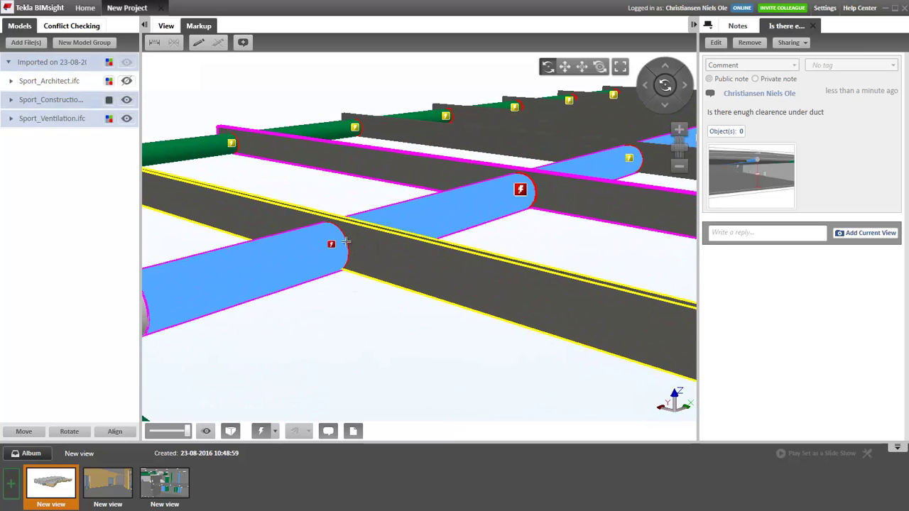
# Save a note 'Ducts vs beam' linked to the three selected clashing objects
pyautogui.click(243, 43)
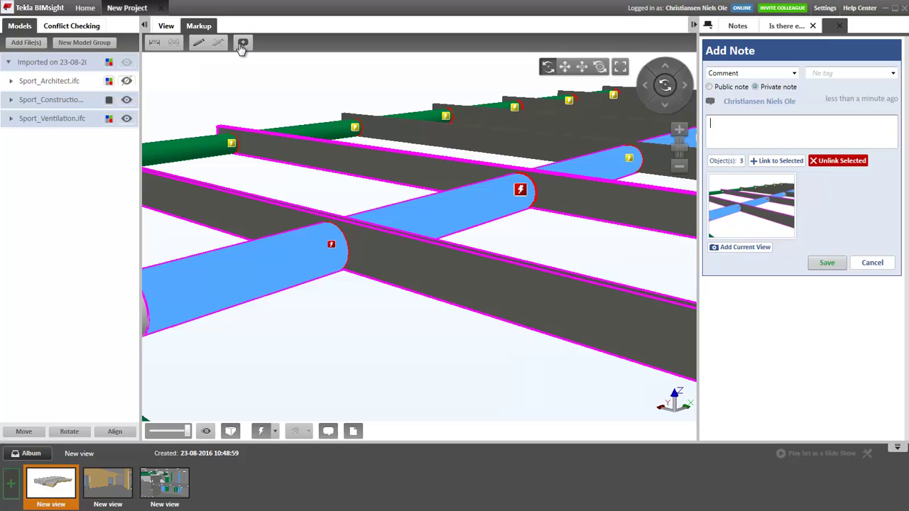
pyautogui.click(774, 161)
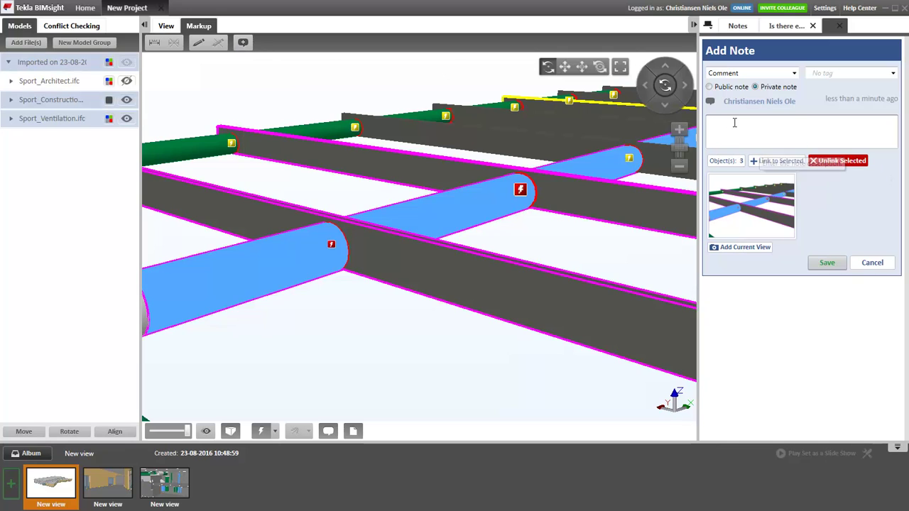
pyautogui.click(734, 123)
pyautogui.write('D')
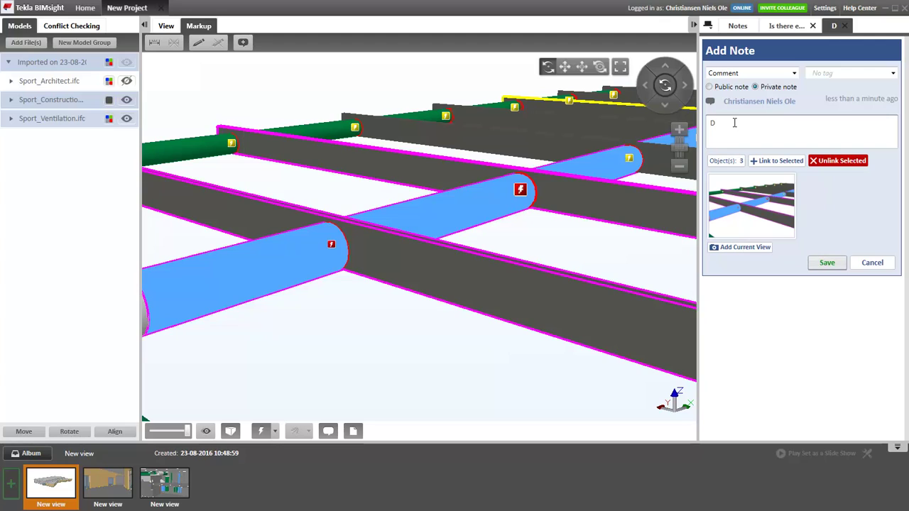
pyautogui.write('ucts vs')
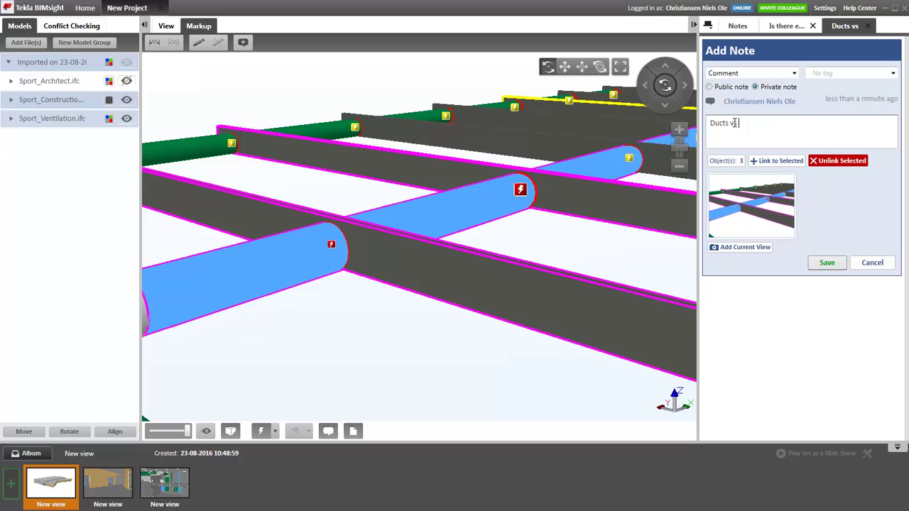
pyautogui.write(' beams')
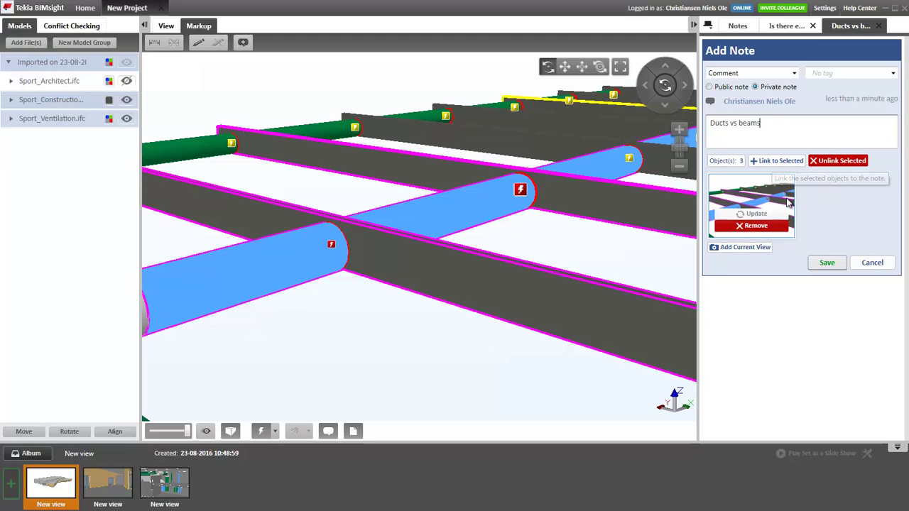
pyautogui.click(824, 263)
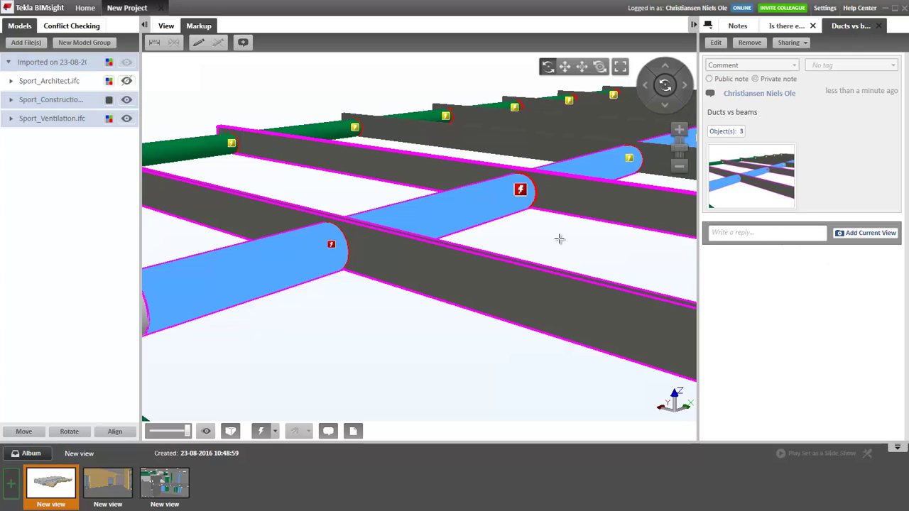
# Restore the saved whole-building view from the first Album thumbnail
pyautogui.click(63, 490)
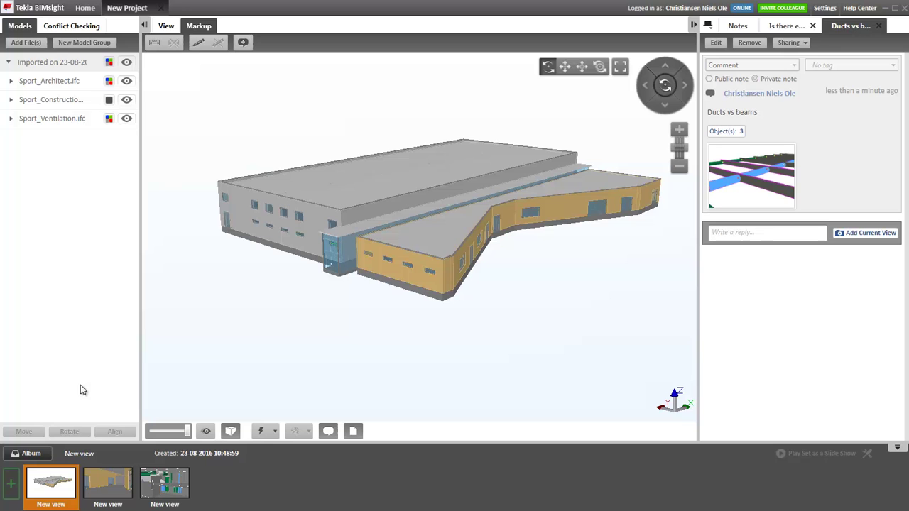
pyautogui.scroll(2, 319, 292)
pyautogui.scroll(5, 319, 292)
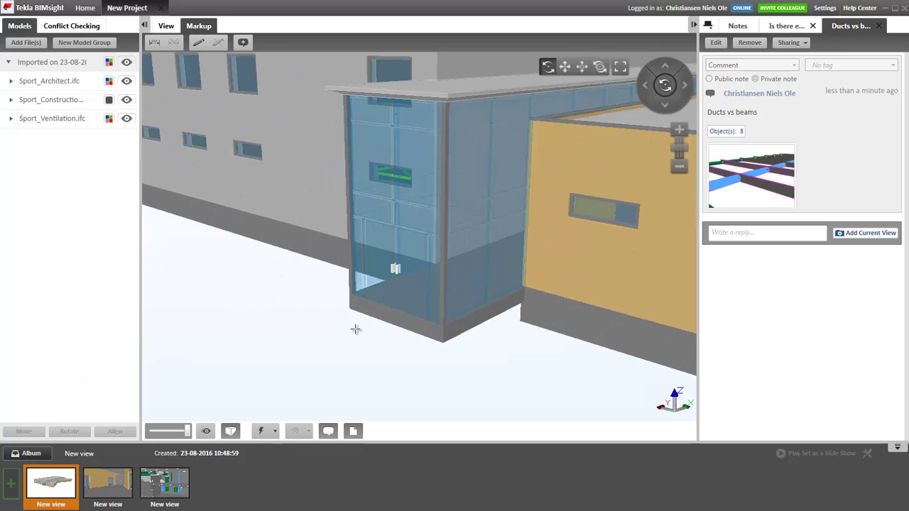
# Zoom and pan in close on the glass entrance corner
pyautogui.click(438, 334)
pyautogui.scroll(-4, 438, 334)
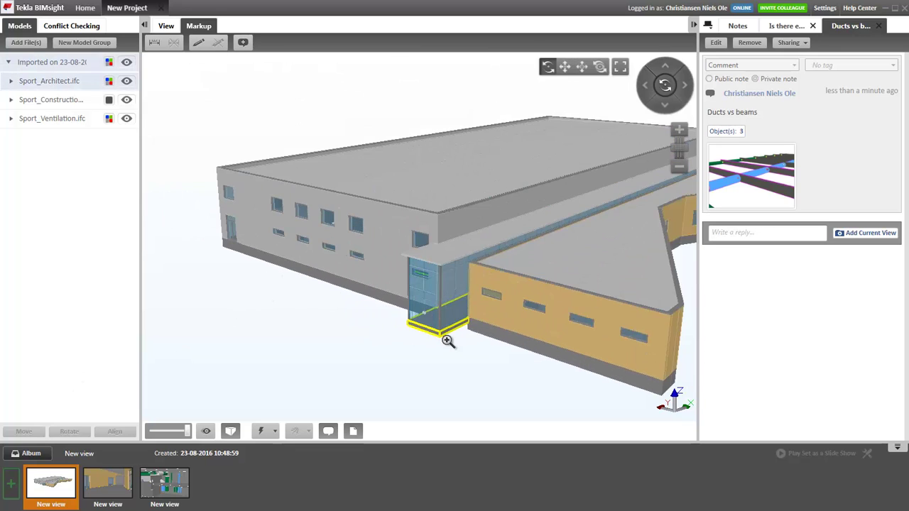
pyautogui.scroll(3, 451, 339)
pyautogui.click(500, 311)
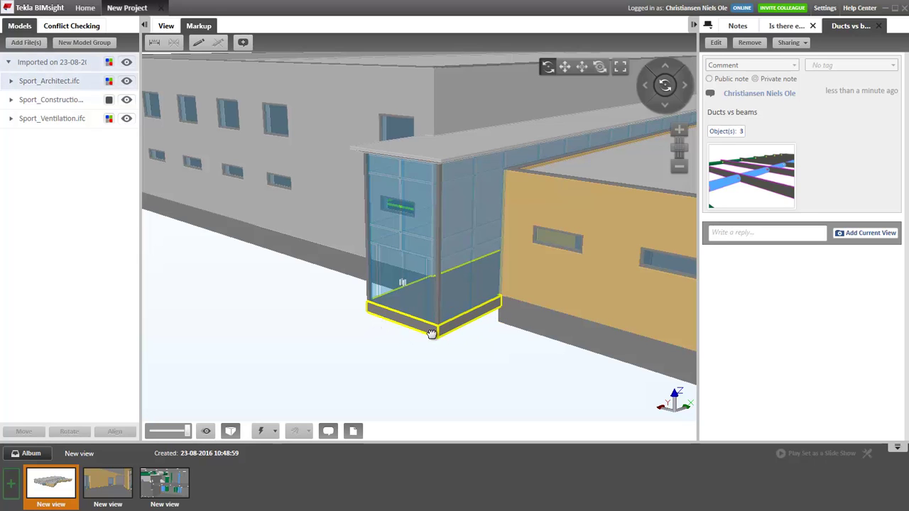
pyautogui.moveTo(432, 334)
pyautogui.mouseDown(button='middle')
pyautogui.moveTo(481, 331)
pyautogui.moveTo(450, 324)
pyautogui.moveTo(480, 345)
pyautogui.moveTo(444, 345)
pyautogui.mouseUp(button='middle')
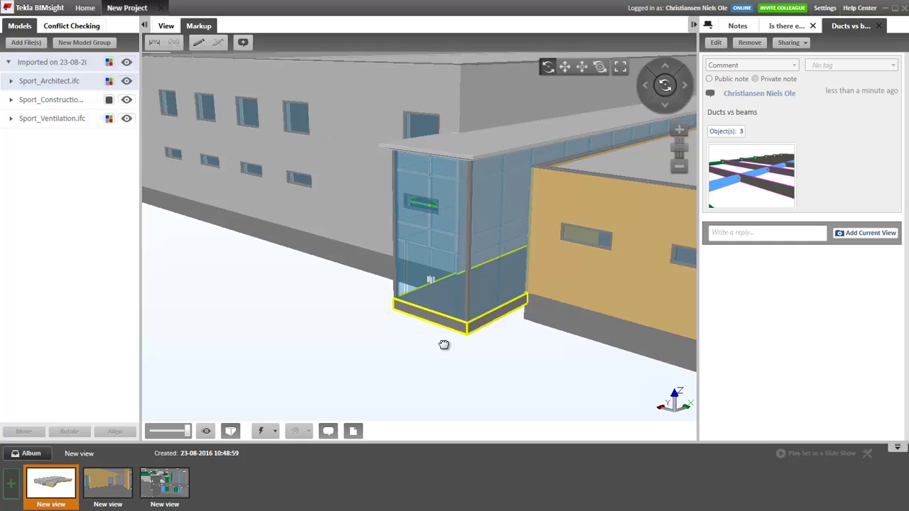
pyautogui.scroll(5, 532, 355)
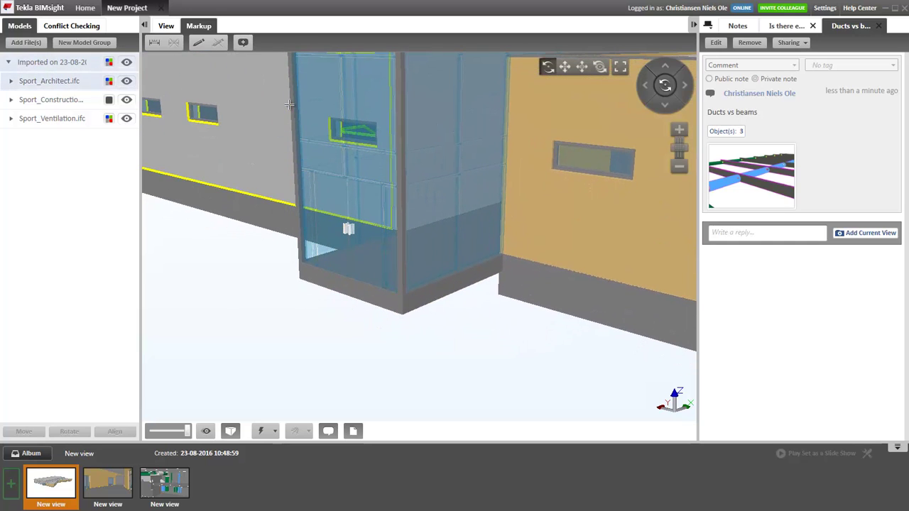
# Outline the glass entrance's base with red freehand Marker lines
pyautogui.click(198, 44)
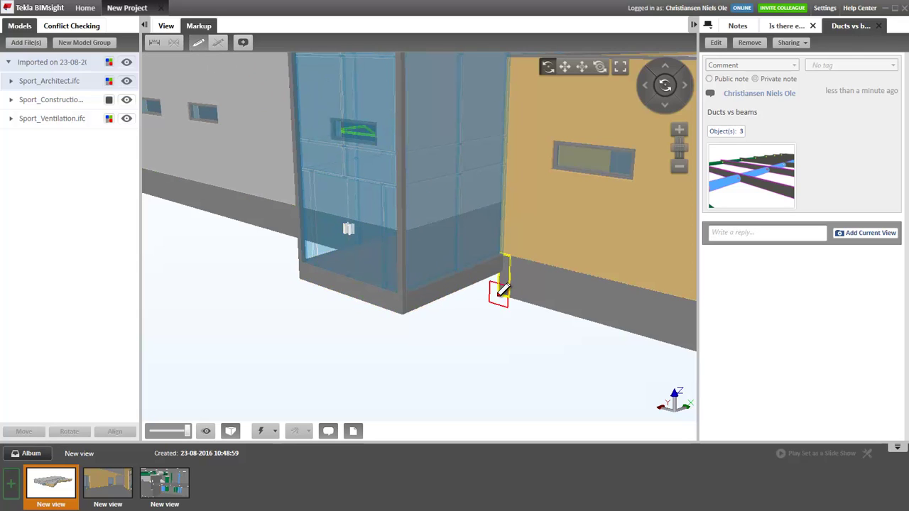
pyautogui.moveTo(498, 297)
pyautogui.mouseDown()
pyautogui.moveTo(420, 325)
pyautogui.moveTo(405, 340)
pyautogui.moveTo(406, 307)
pyautogui.mouseUp()
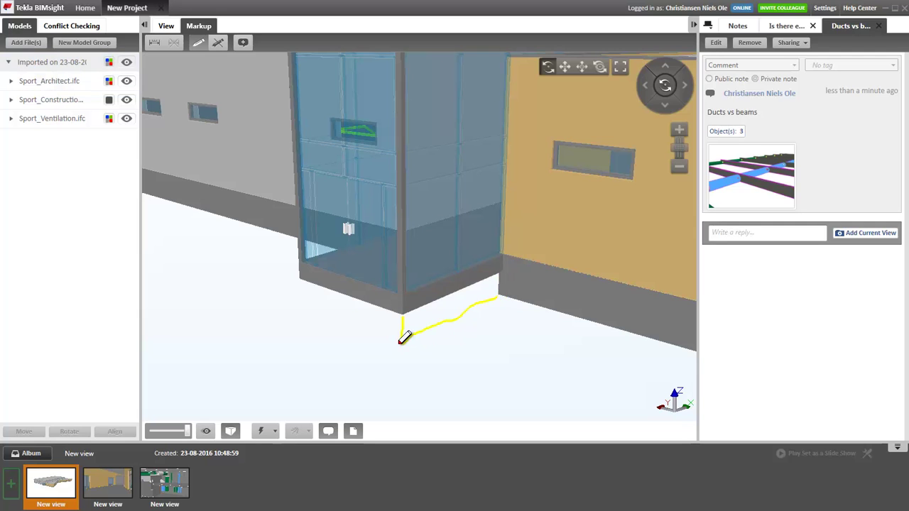
pyautogui.moveTo(403, 339)
pyautogui.mouseDown()
pyautogui.moveTo(297, 303)
pyautogui.moveTo(303, 279)
pyautogui.mouseUp()
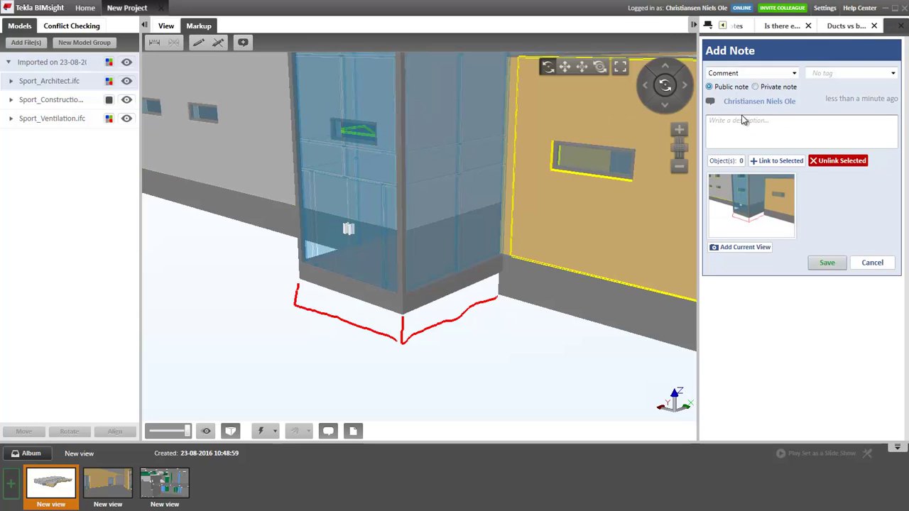
# Describe the public note as 'Foundation is missing' and save it with the marked-up view
pyautogui.click(764, 125)
pyautogui.write('Foundation is missi')
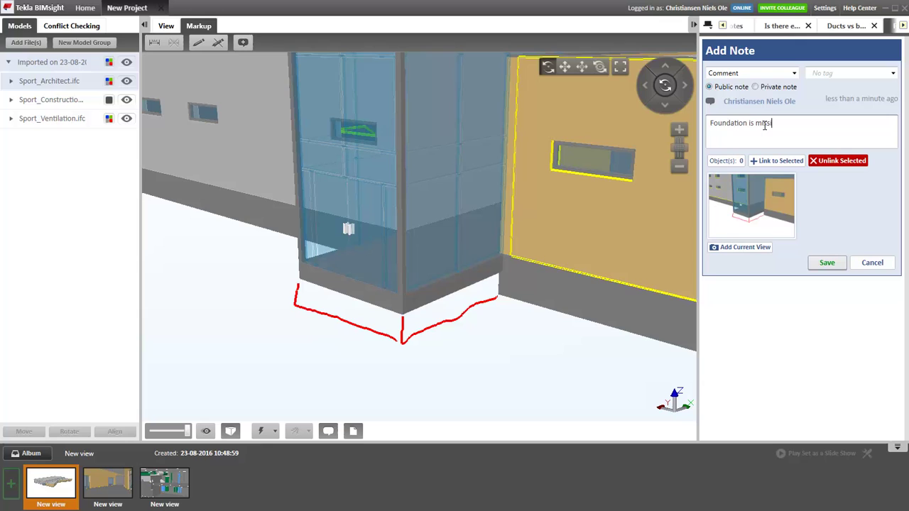
pyautogui.write('ng')
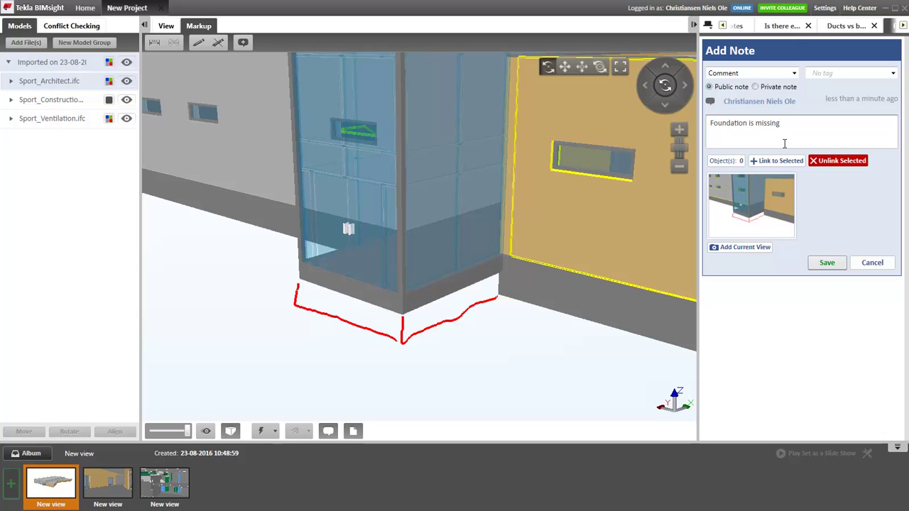
pyautogui.click(826, 263)
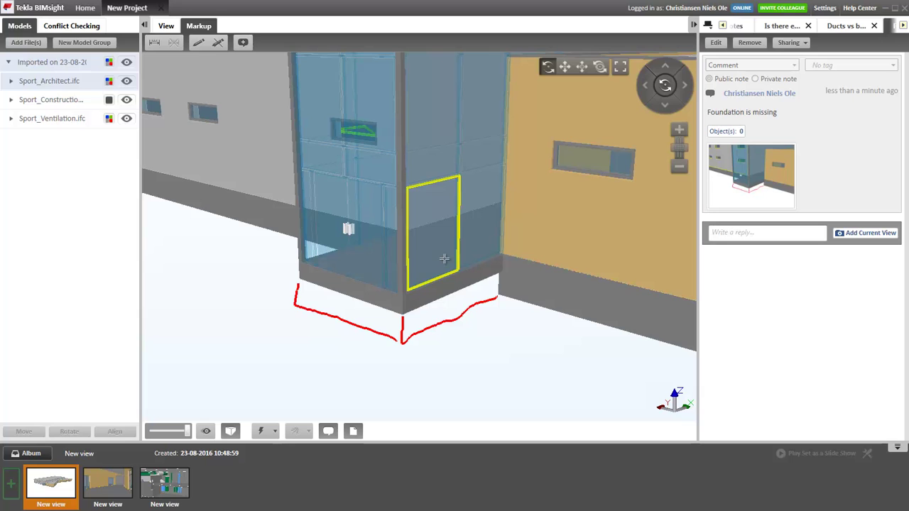
# Return to the whole-building overview and bring up the Notes panel
pyautogui.click(64, 482)
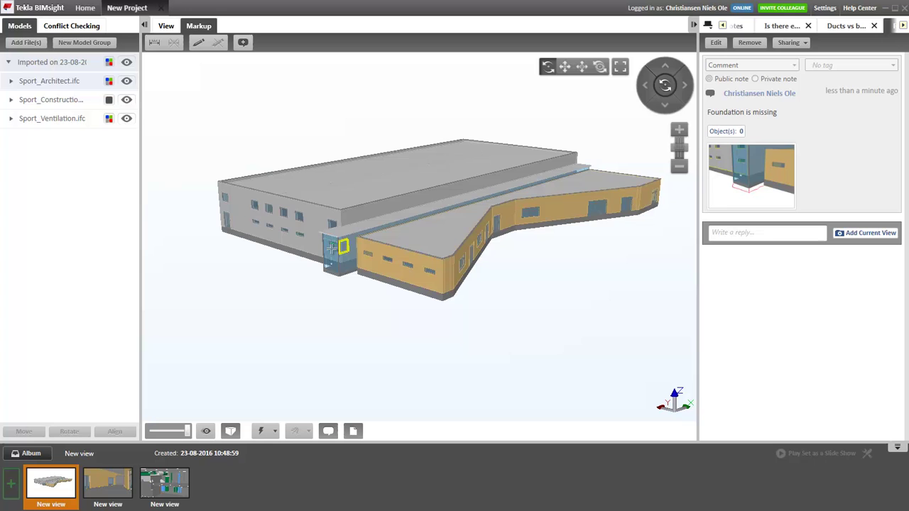
pyautogui.scroll(5, 331, 248)
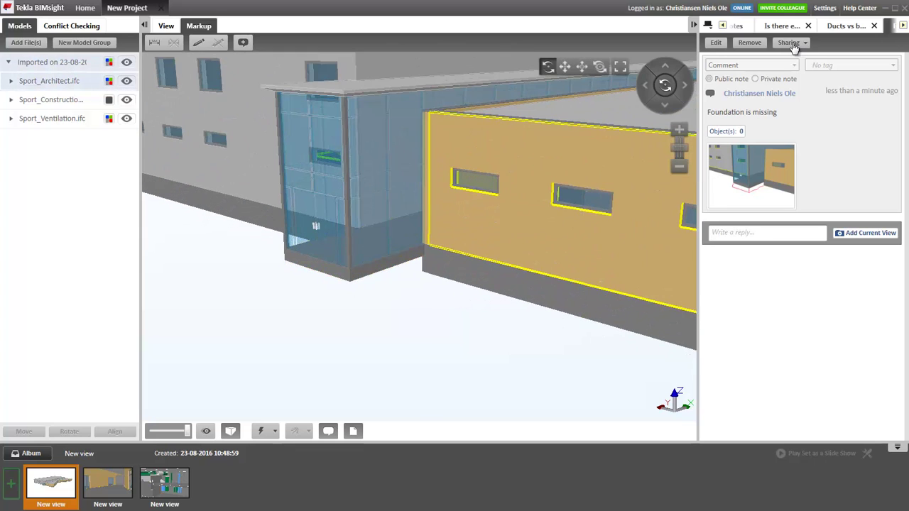
pyautogui.click(709, 26)
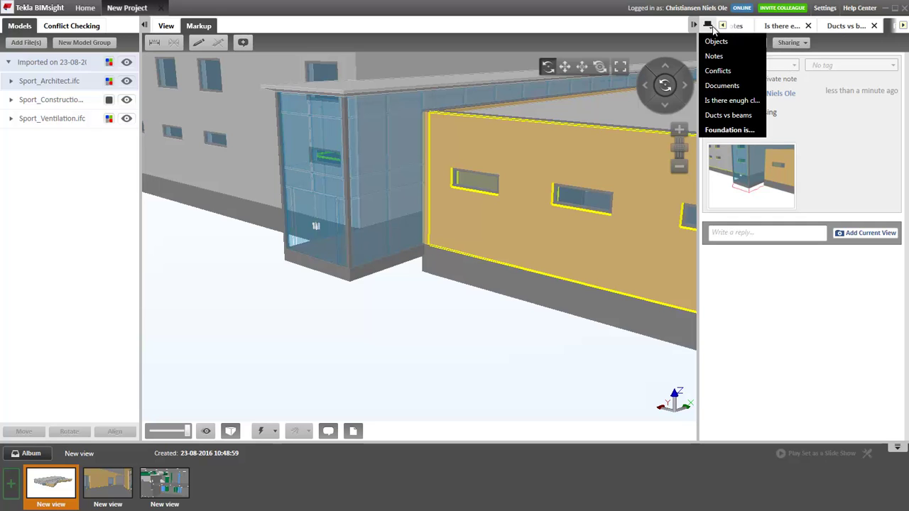
pyautogui.click(714, 56)
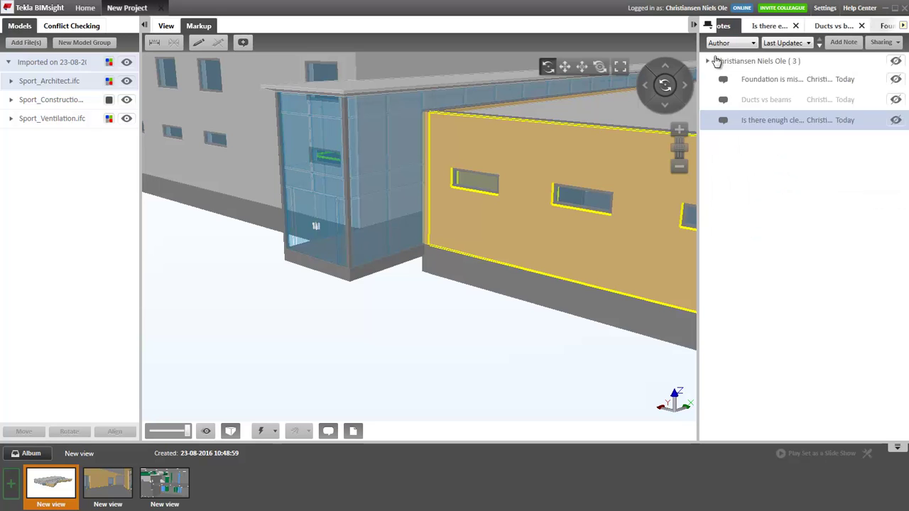
# Check that 'Foundation is missing' restores its red-marked entrance view, then return to the notes list
pyautogui.doubleClick(767, 83)
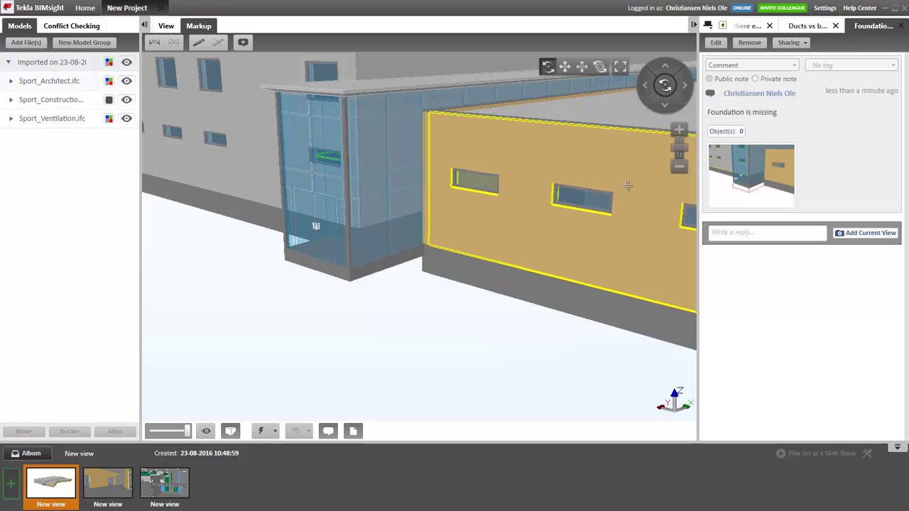
pyautogui.click(761, 165)
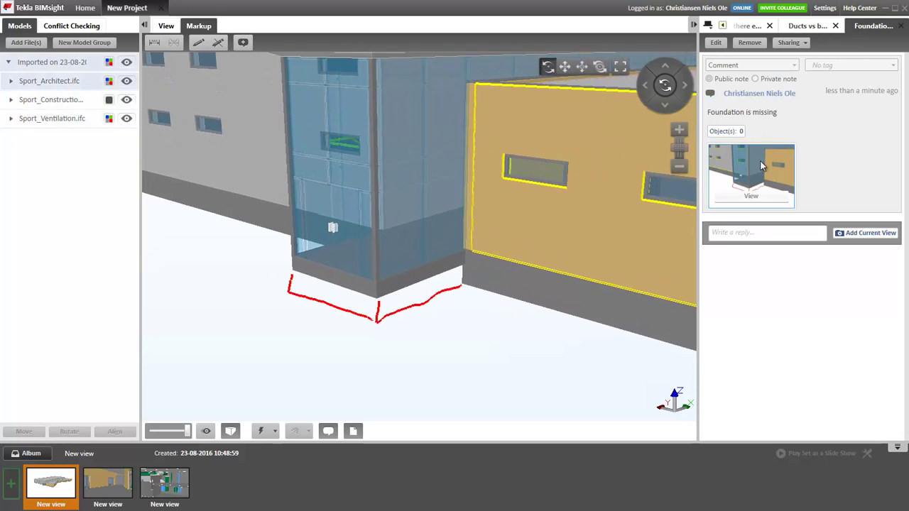
pyautogui.scroll(-5, 507, 240)
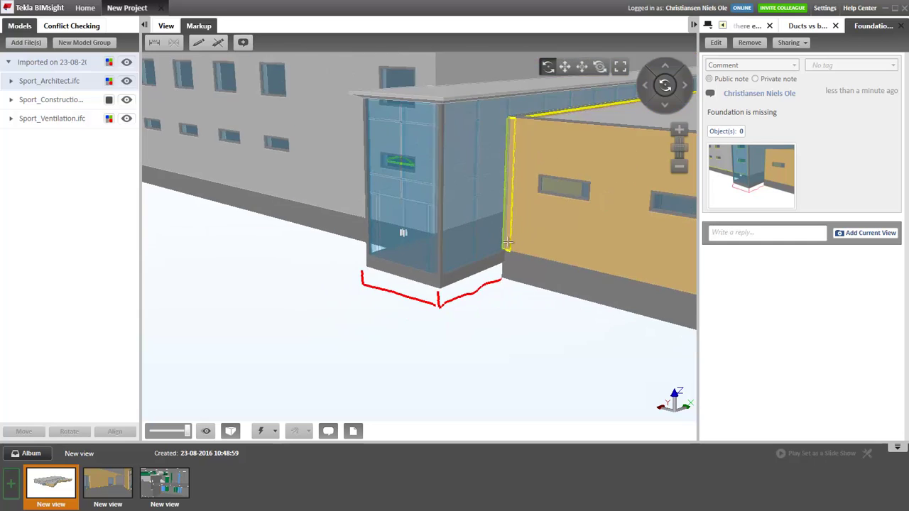
pyautogui.scroll(4, 459, 299)
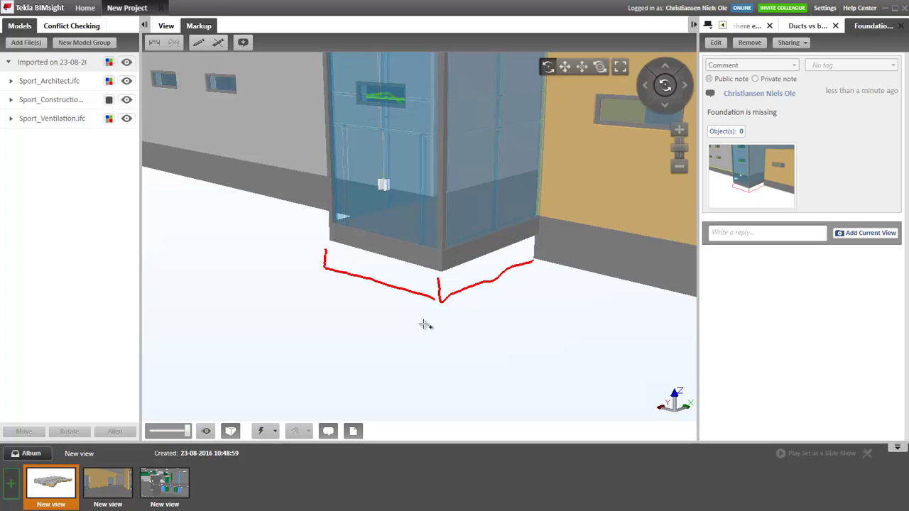
pyautogui.press('Escape')
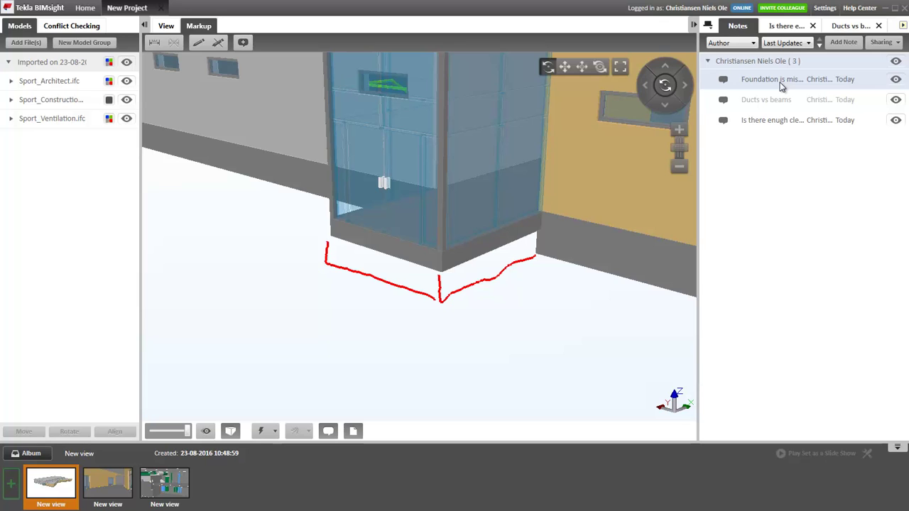
pyautogui.click(889, 44)
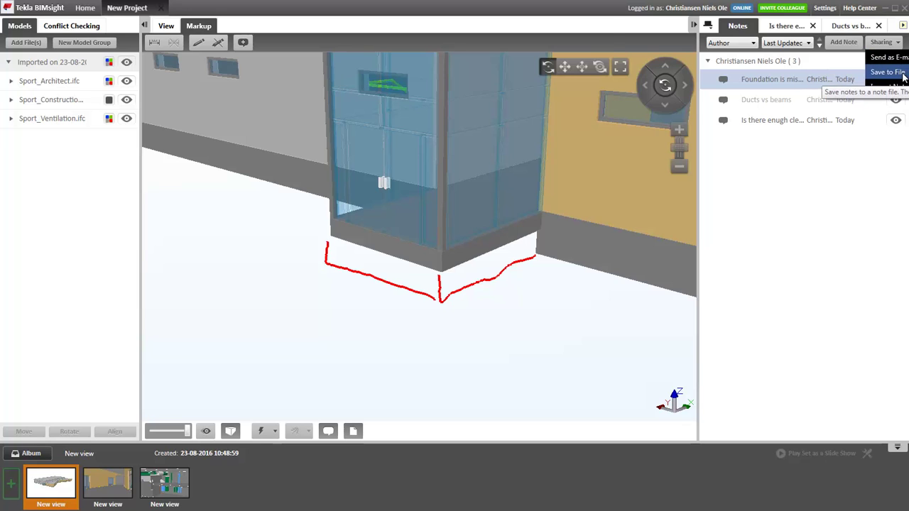
pyautogui.click(889, 72)
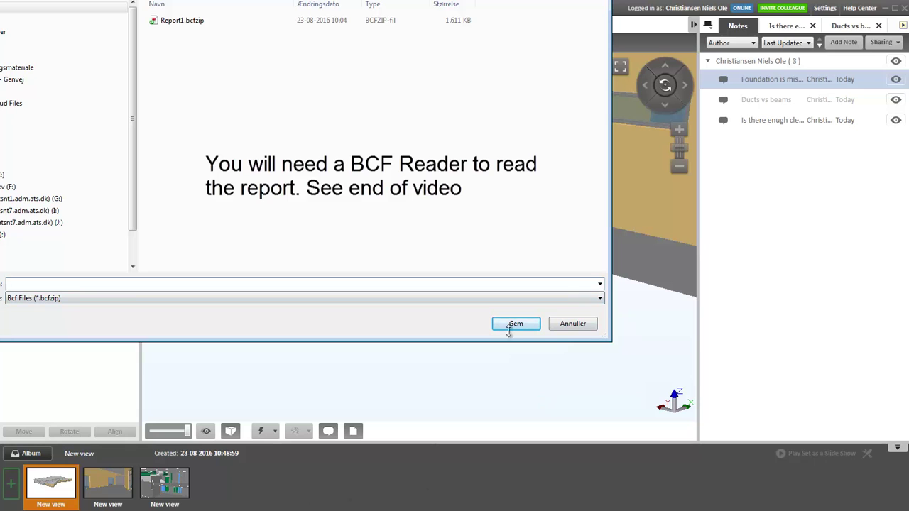
pyautogui.click(581, 324)
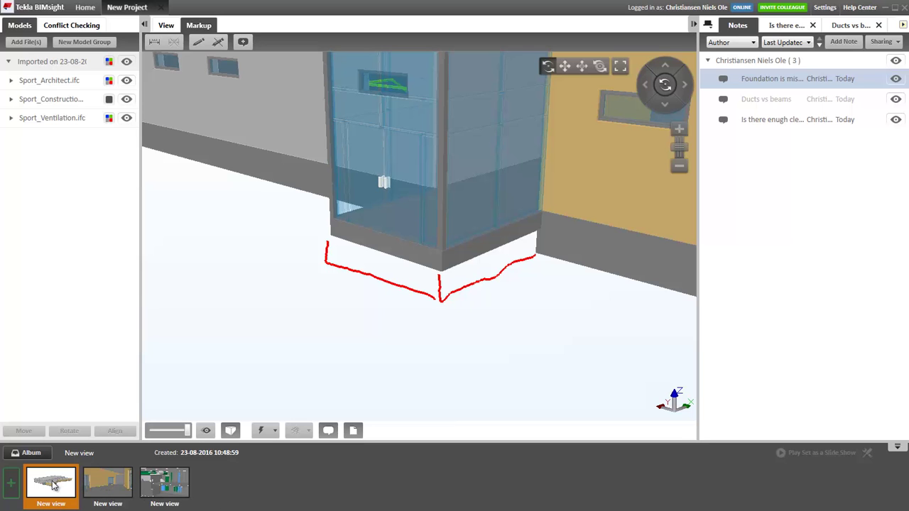
# Restore the whole-building overview from the first Album thumbnail
pyautogui.click(52, 483)
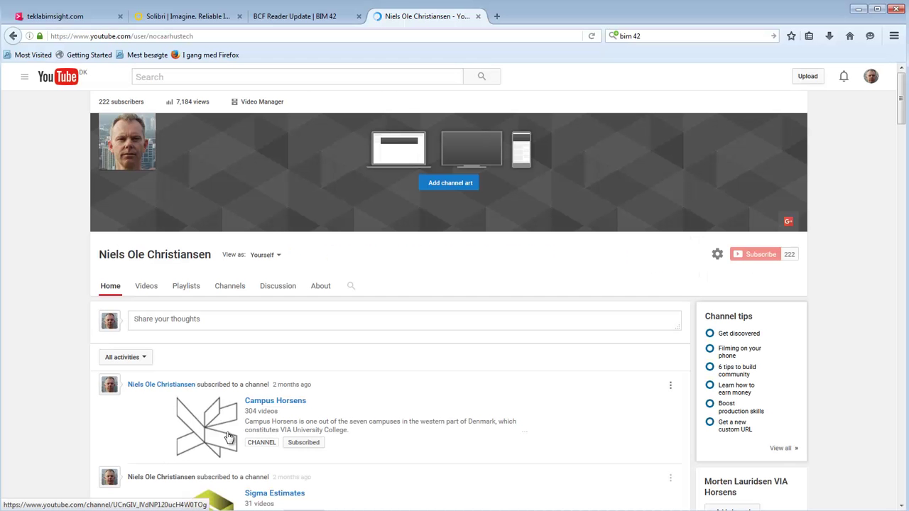
# Bring up the YouTube channel home page with its Campus Horsens subscription entry
pyautogui.moveTo(228, 437)
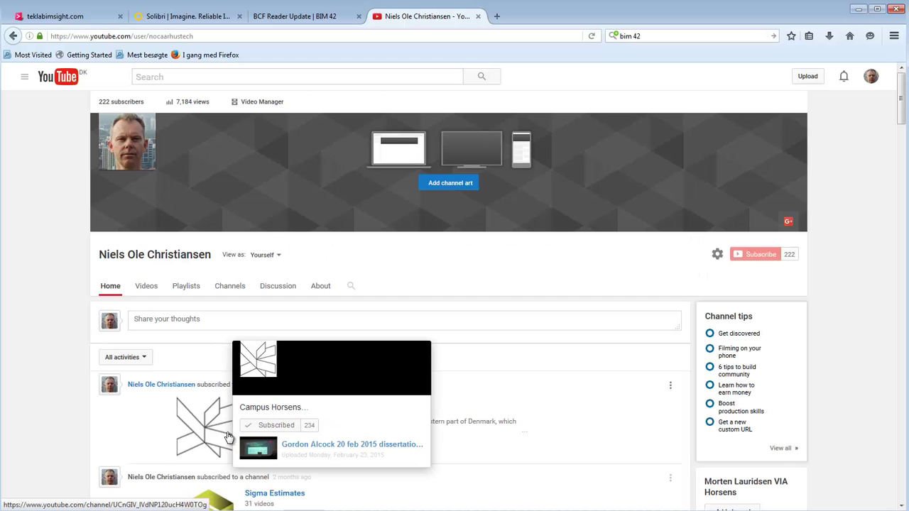